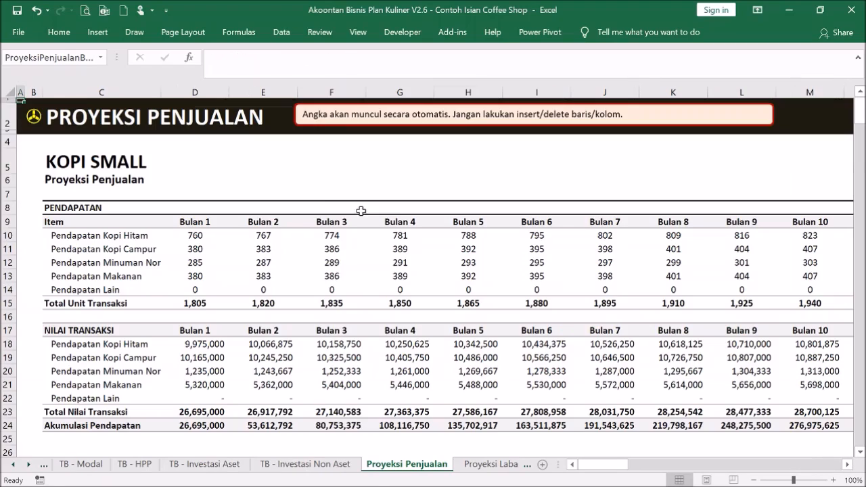
# Return to the menu sheet and open the monthly Laba Rugi projection.
pyautogui.click(31, 121)
pyautogui.click(376, 178)
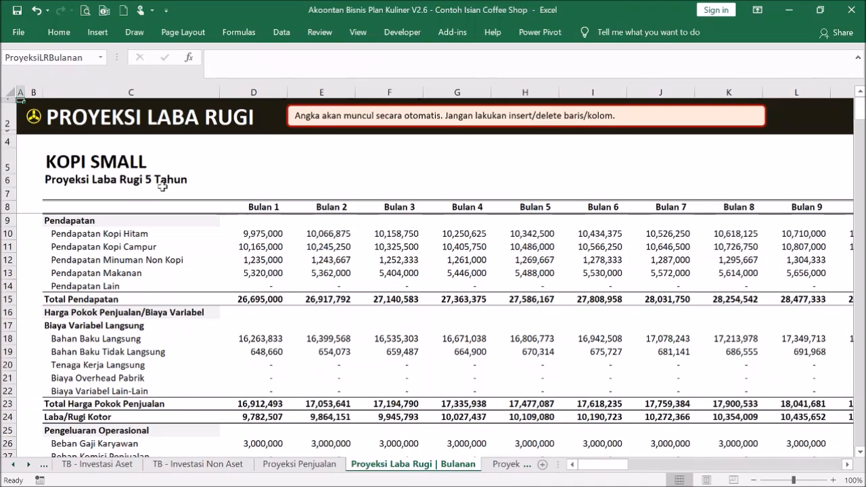
# Open the monthly Arus Kas projection from the menu sheet and preview its printout.
pyautogui.click(37, 122)
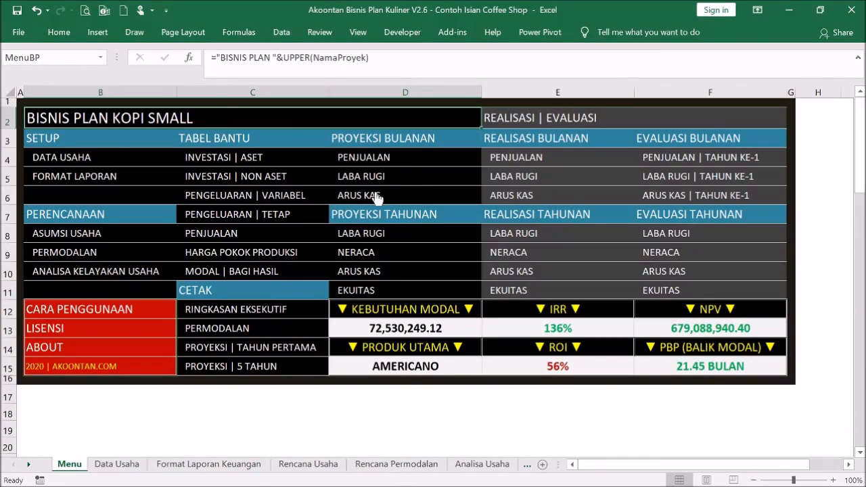
pyautogui.click(374, 193)
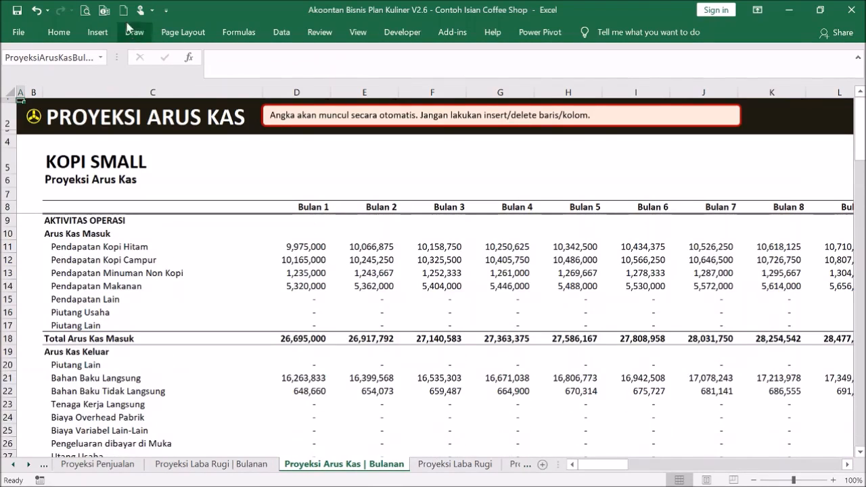
pyautogui.click(92, 13)
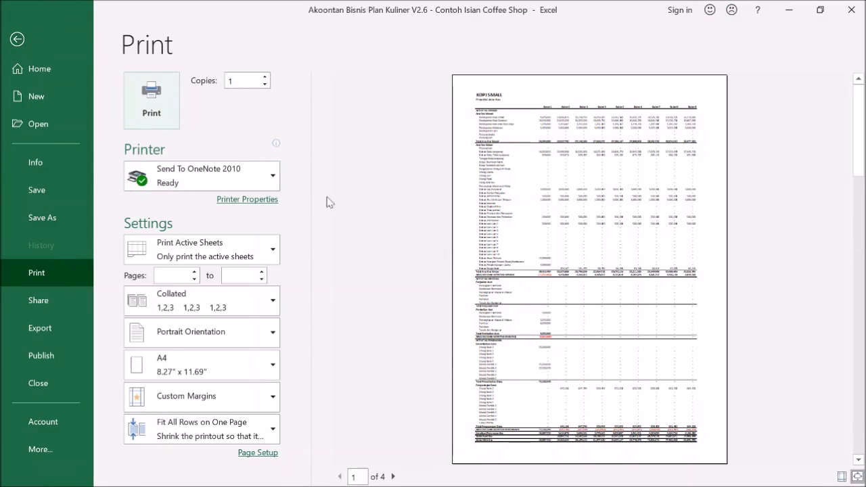
pyautogui.click(20, 38)
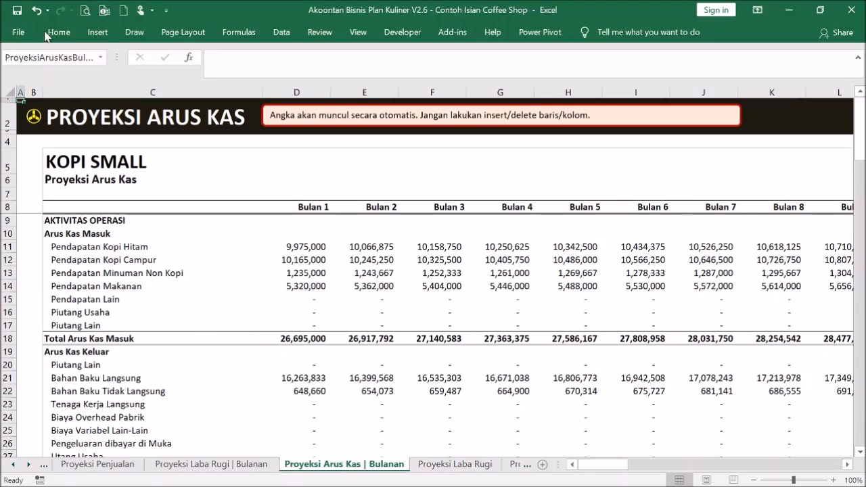
# Open the annual Laba Rugi projection from the menu sheet, look through it and preview its printout.
pyautogui.click(33, 124)
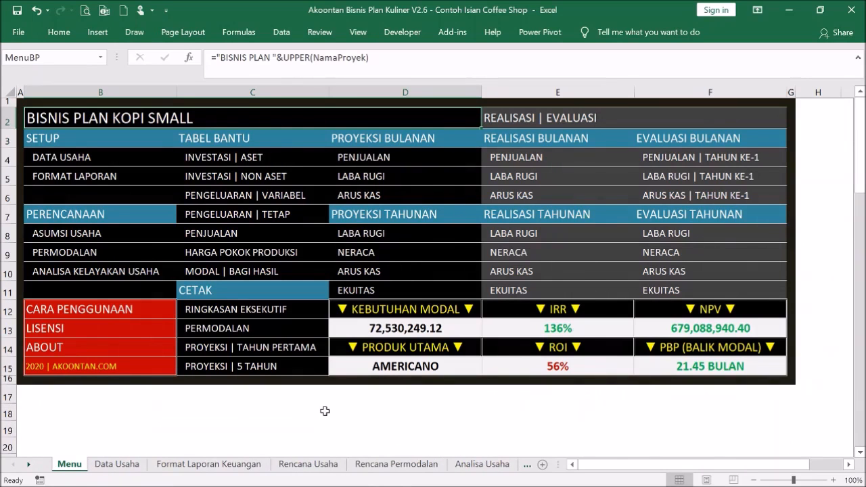
pyautogui.click(366, 235)
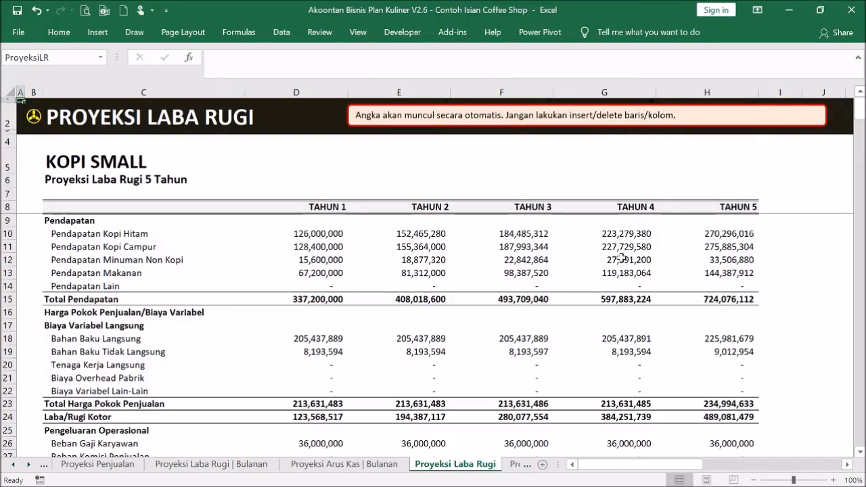
pyautogui.scroll(-6, 479, 312)
pyautogui.scroll(6, 479, 313)
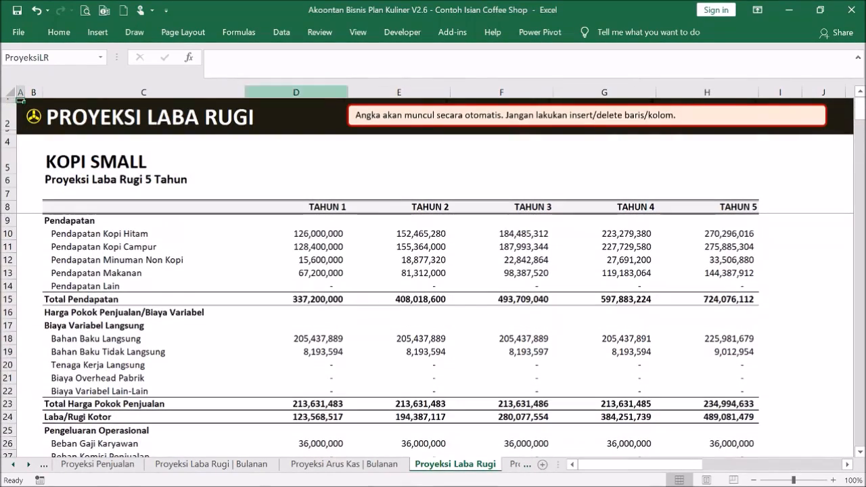
pyautogui.hotkey('ctrl', 'p')
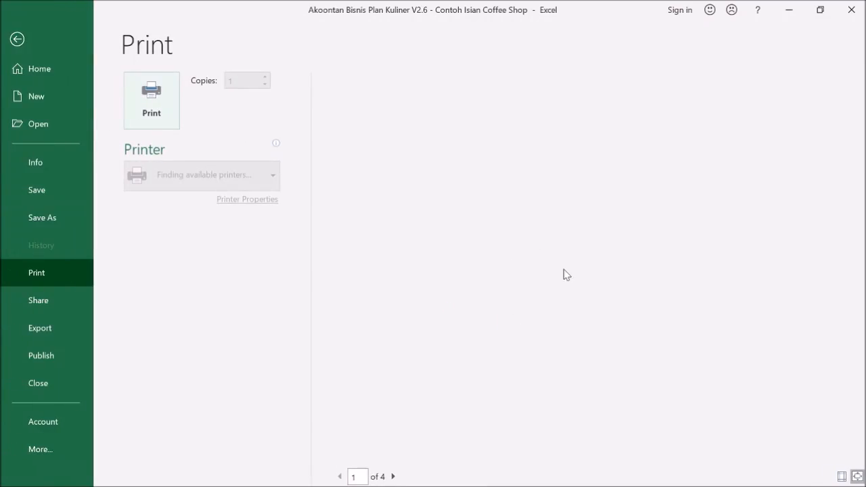
pyautogui.click(18, 40)
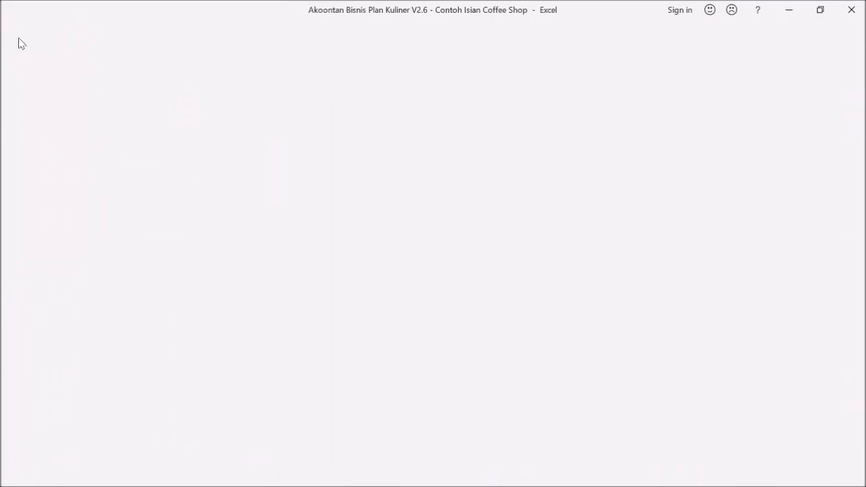
# Open the annual Neraca projection from the menu sheet and look through it.
pyautogui.click(34, 124)
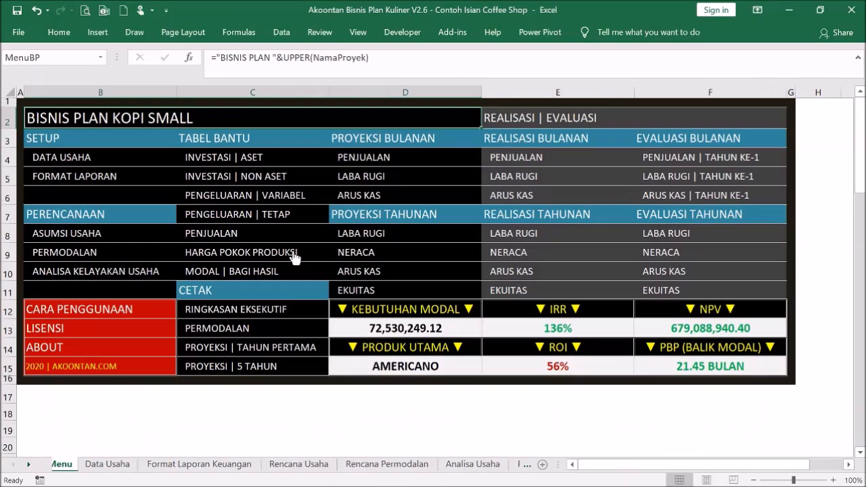
pyautogui.click(372, 257)
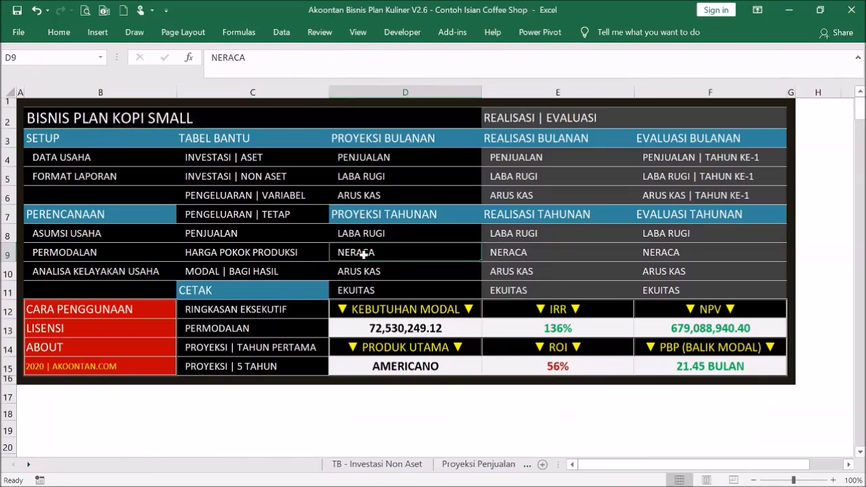
pyautogui.scroll(-4, 304, 299)
pyautogui.scroll(6, 300, 292)
# Hide rows 37 to 45, Beban Lain-Lain 2 through Beban Lain-Lain 10, in the annual Laba Rugi projection.
pyautogui.click(37, 119)
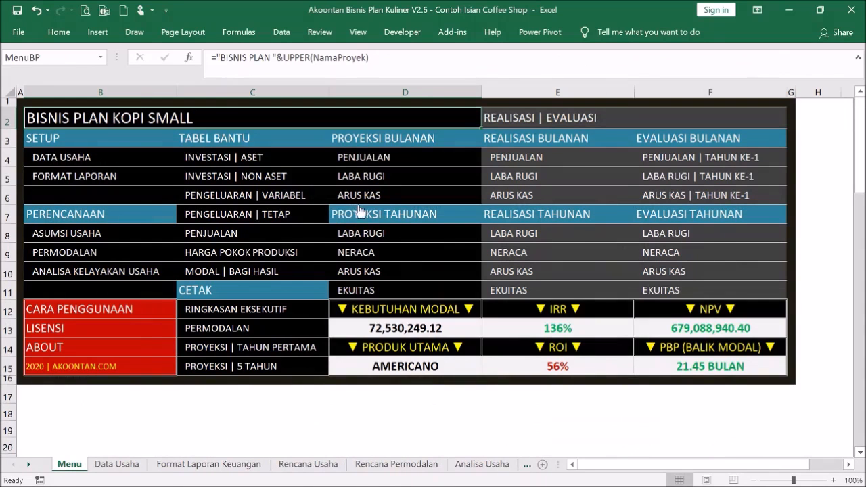
pyautogui.click(382, 236)
pyautogui.scroll(-9, 311, 247)
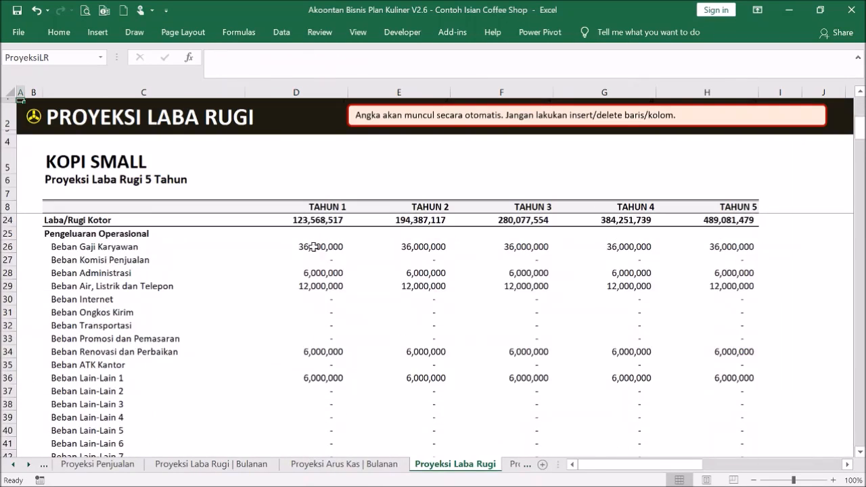
pyautogui.scroll(1, 313, 246)
pyautogui.moveTo(8, 273); pyautogui.dragTo(44, 376)
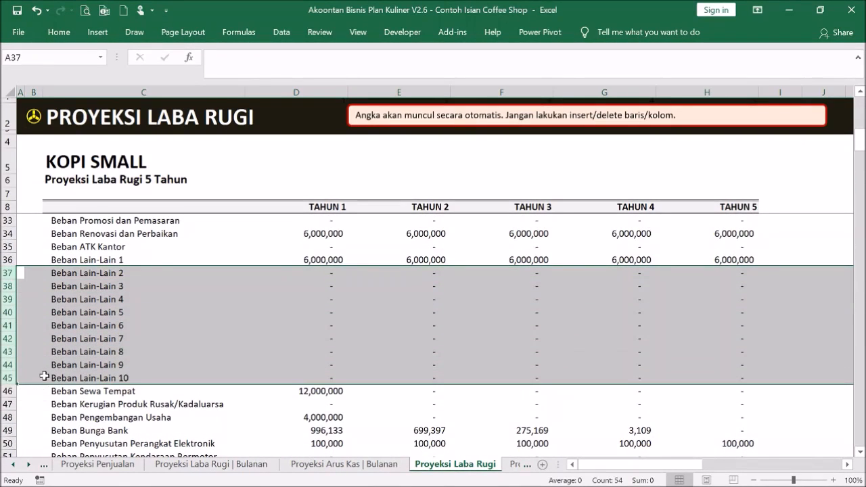
pyautogui.rightClick(94, 355)
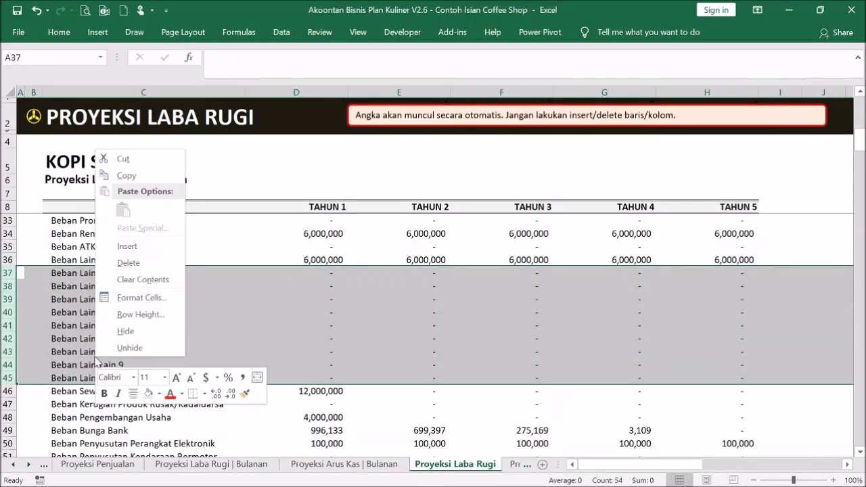
pyautogui.click(124, 332)
pyautogui.click(238, 310)
pyautogui.scroll(2, 242, 302)
pyautogui.click(244, 298)
pyautogui.scroll(5, 239, 299)
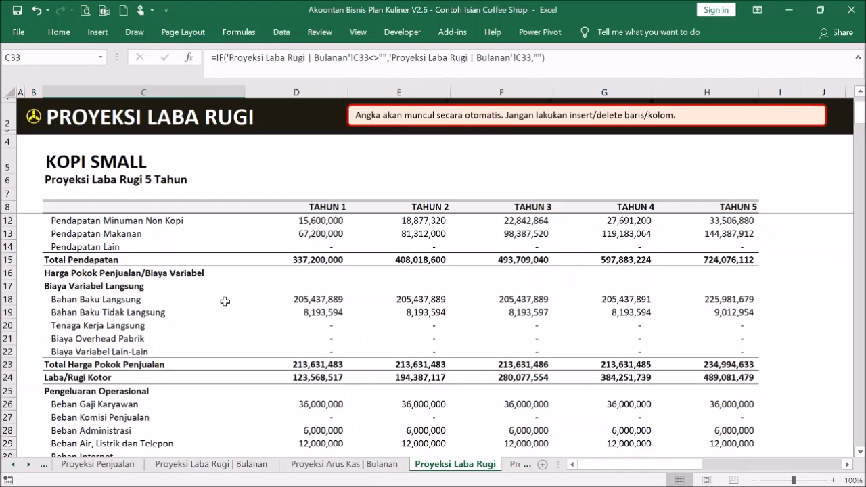
pyautogui.scroll(1, 224, 302)
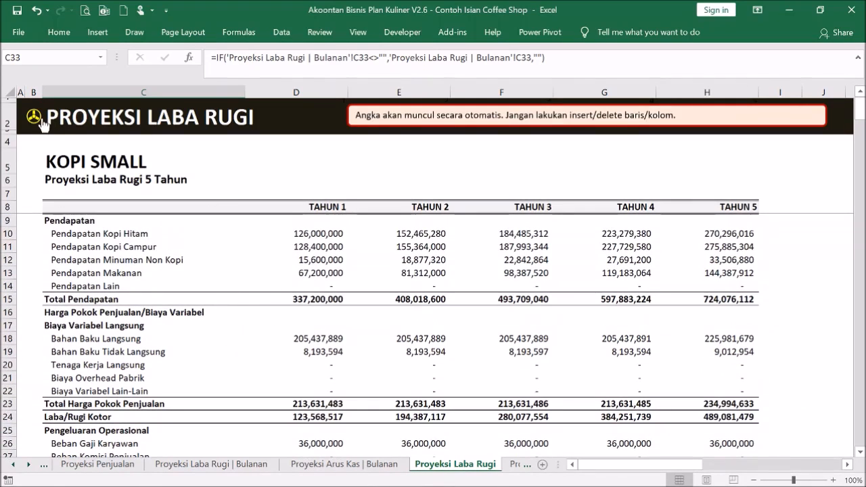
# Open the Ringkasan Eksekutif sheet from the menu sheet and read through its notes and sections down to the financial analysis.
pyautogui.click(42, 121)
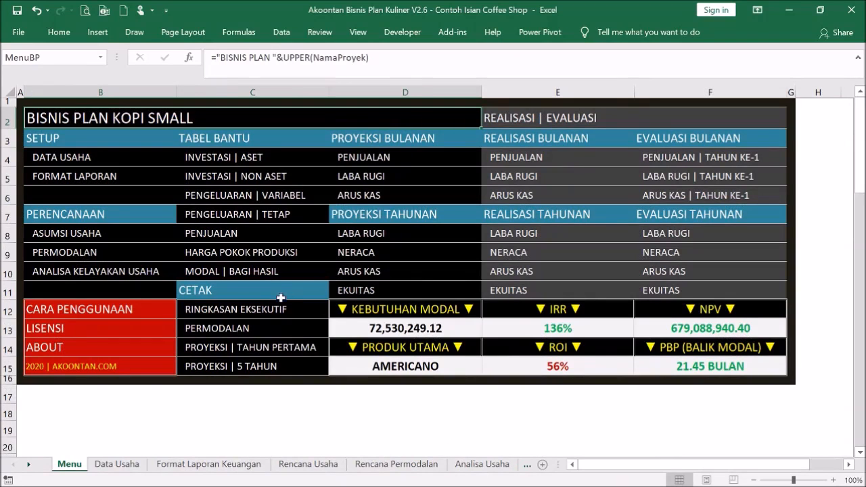
pyautogui.click(264, 315)
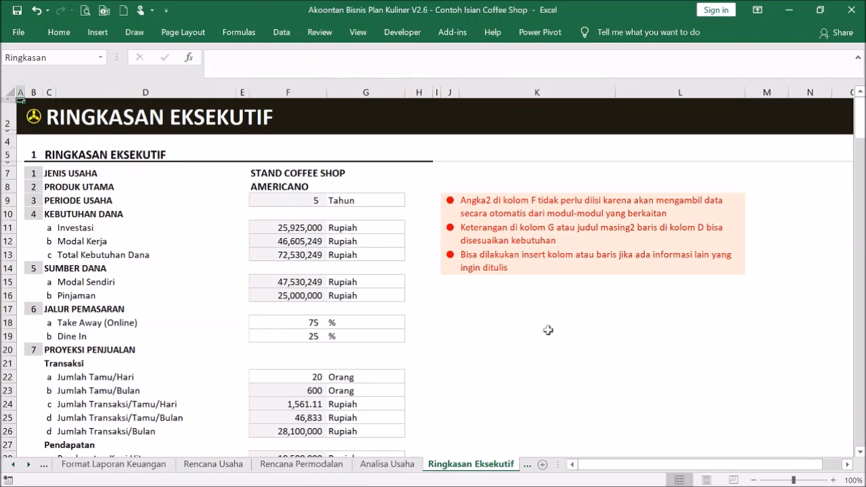
pyautogui.click(613, 350)
pyautogui.press('Up')
pyautogui.press('Up')
pyautogui.press('Up')
pyautogui.press('Up')
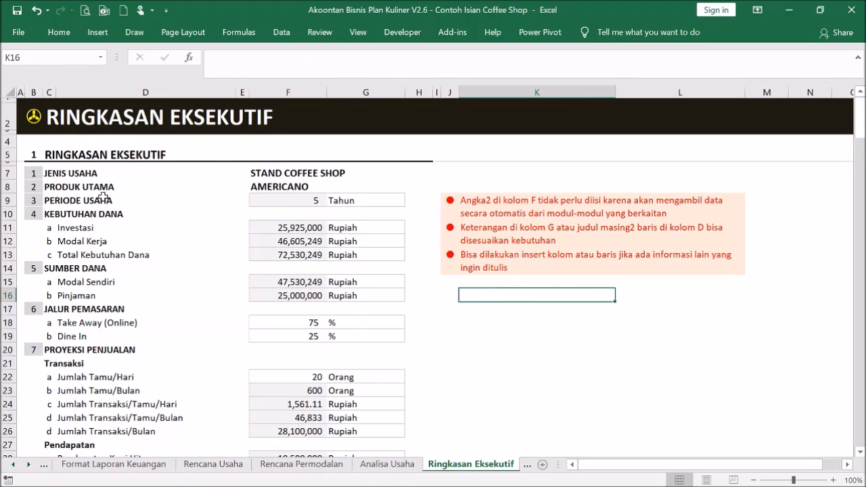
pyautogui.scroll(-16, 103, 197)
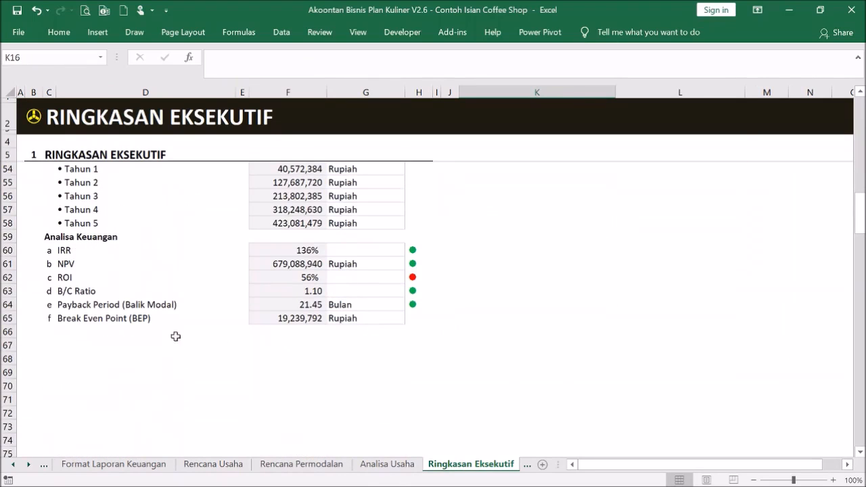
pyautogui.scroll(16, 184, 284)
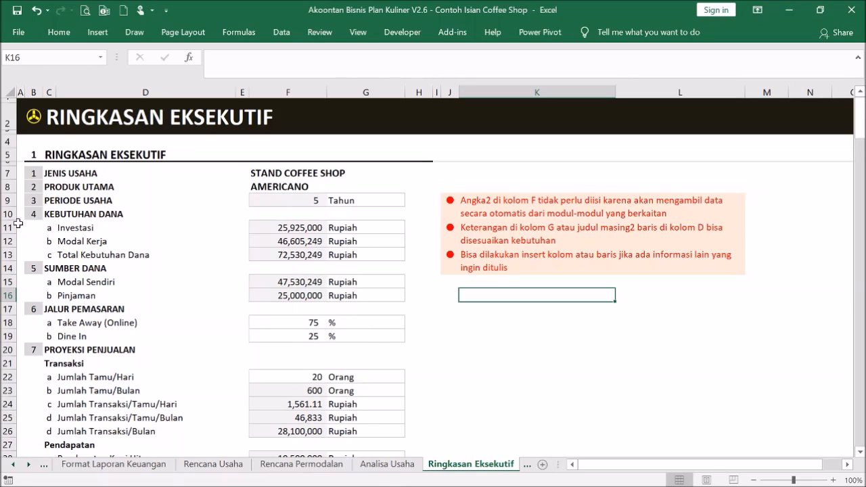
# Insert a blank row above the JALUR PEMASARAN heading in the Ringkasan Eksekutif sheet.
pyautogui.click(7, 308)
pyautogui.rightClick(7, 309)
pyautogui.click(37, 196)
pyautogui.click(437, 347)
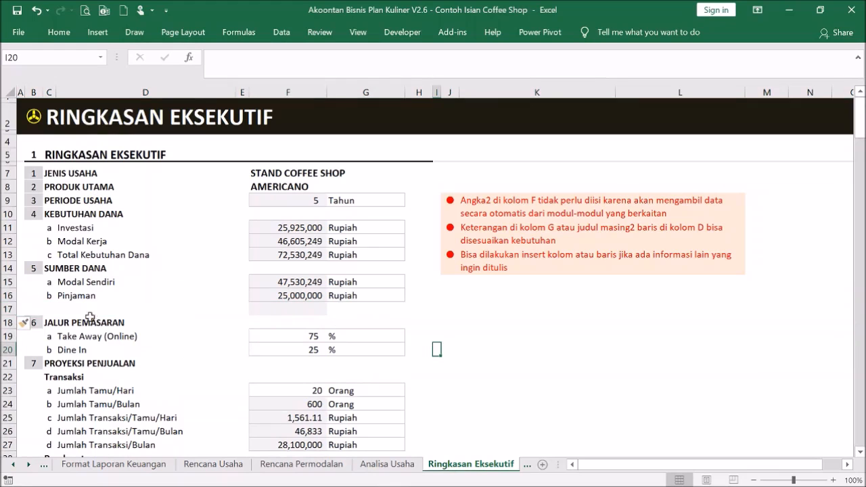
# Inspect the cells for guest count and the formulas of the Pendapatan items for Kopi Hitam, Kopi Campur, Minuman Non Kopi and Makanan.
pyautogui.scroll(-2, 431, 333)
pyautogui.scroll(-4, 336, 299)
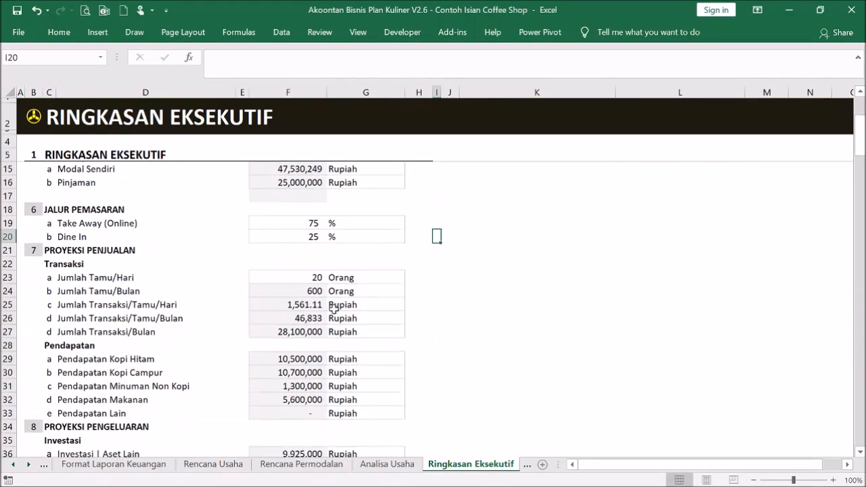
pyautogui.click(284, 277)
pyautogui.click(307, 254)
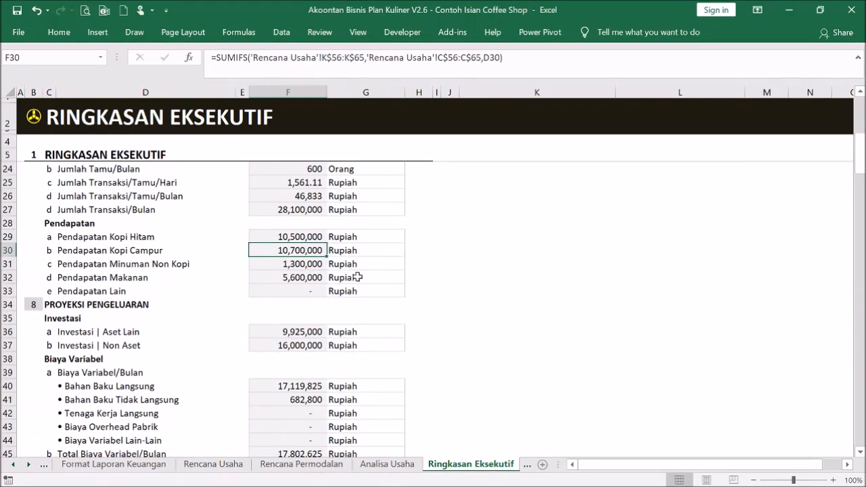
pyautogui.click(308, 236)
pyautogui.click(315, 268)
pyautogui.click(301, 279)
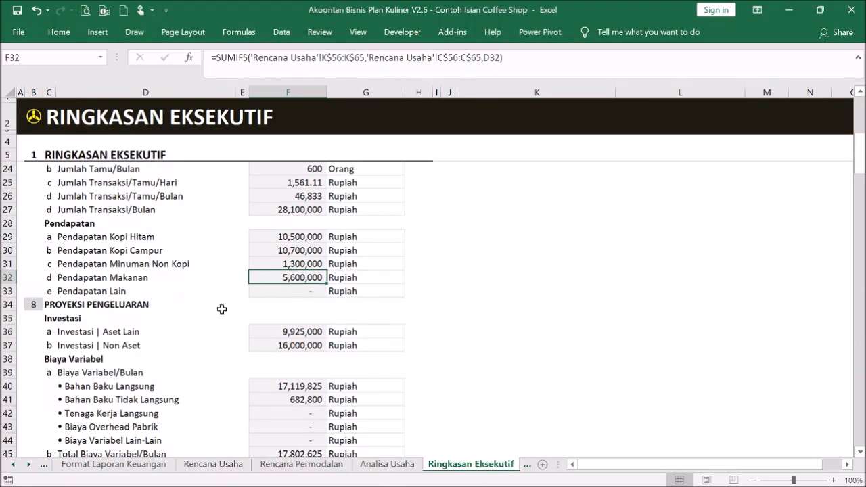
# Examine the Analisa Keuangan block and the coloured status indicators beside its ratios.
pyautogui.scroll(-10, 222, 310)
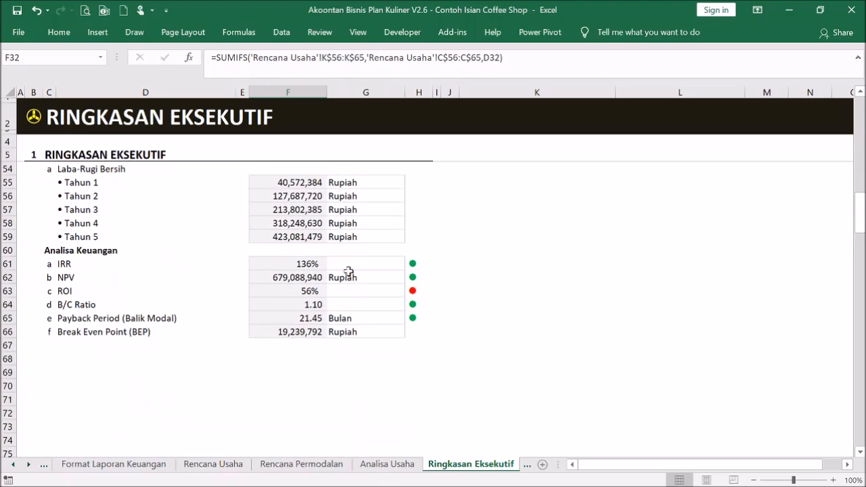
pyautogui.moveTo(52, 257); pyautogui.dragTo(412, 344)
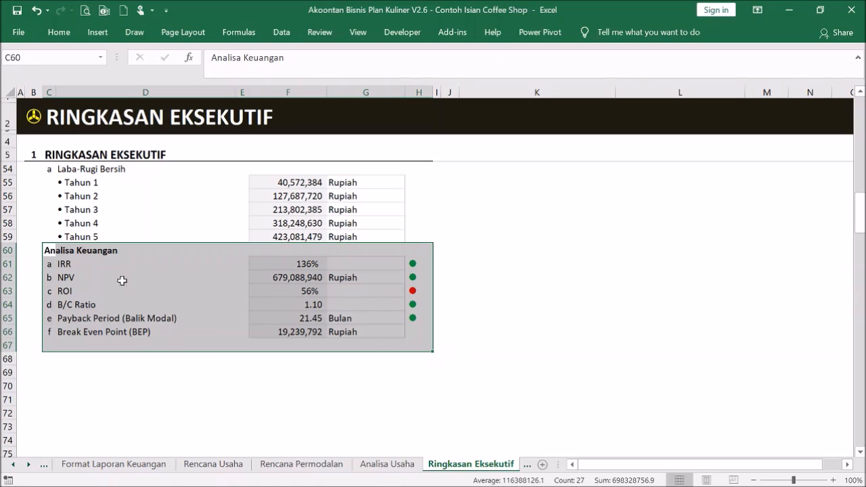
pyautogui.click(122, 281)
pyautogui.moveTo(412, 263); pyautogui.dragTo(413, 331)
pyautogui.click(163, 312)
# Preview the printout of the Ringkasan Eksekutif sheet and return to the worksheet.
pyautogui.scroll(15, 192, 294)
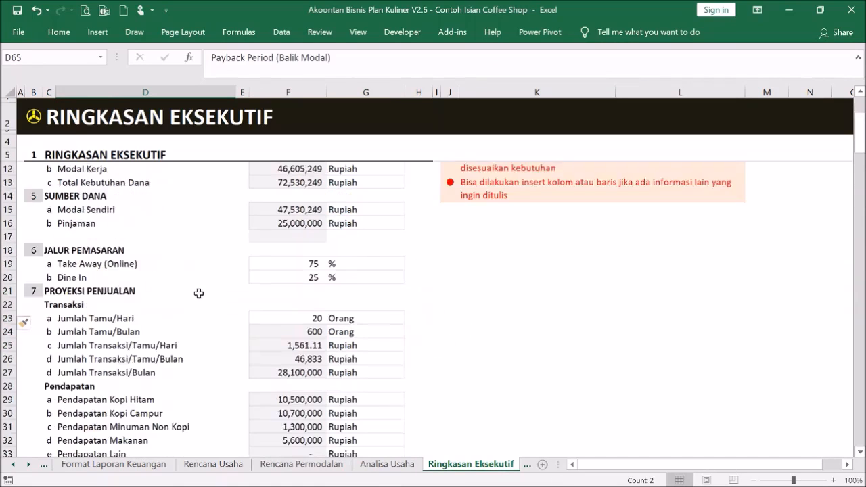
pyautogui.click(85, 9)
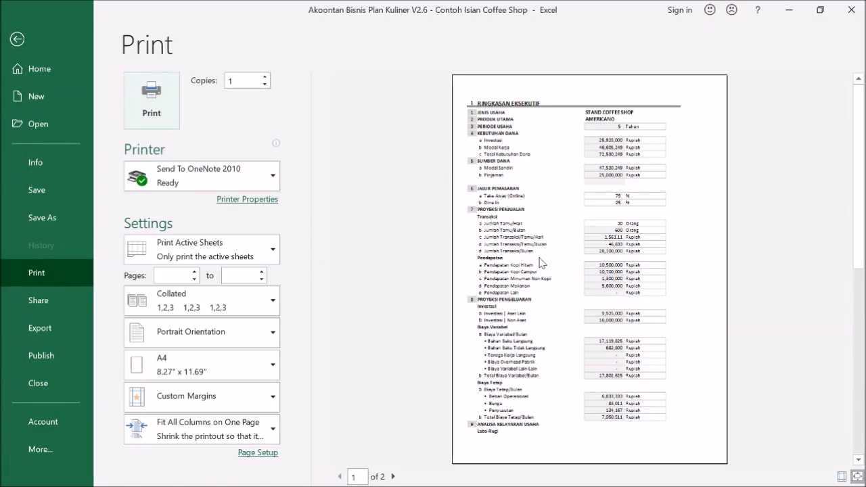
pyautogui.click(16, 40)
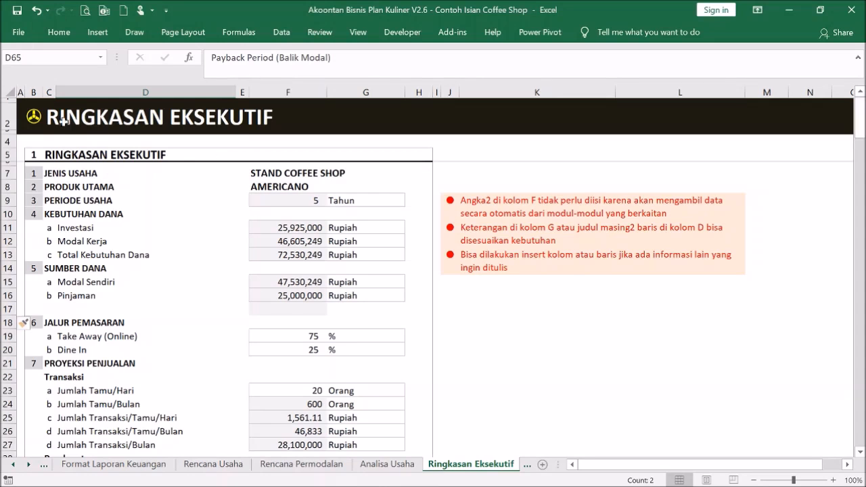
# Open the Permodalan print sheet from the menu sheet and review its capital plan, chart and asset and non-asset investment tables.
pyautogui.click(39, 126)
pyautogui.click(230, 332)
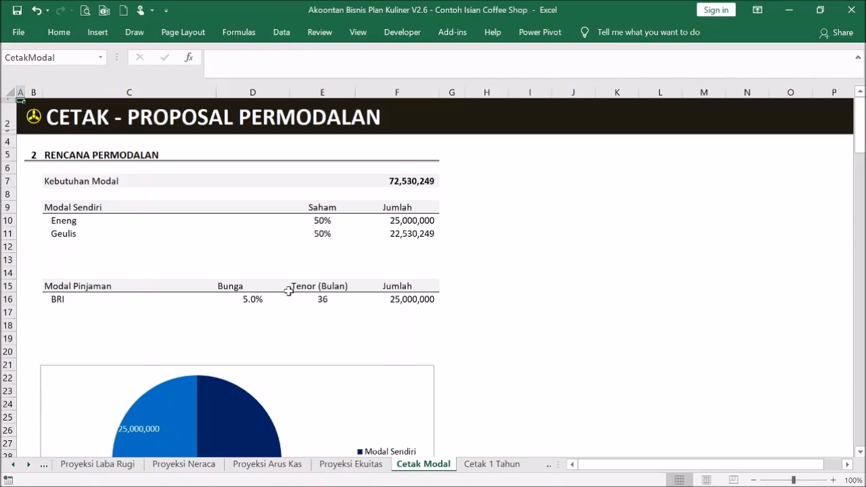
pyautogui.moveTo(76, 187); pyautogui.dragTo(363, 323)
pyautogui.scroll(-7, 521, 291)
pyautogui.scroll(-11, 520, 286)
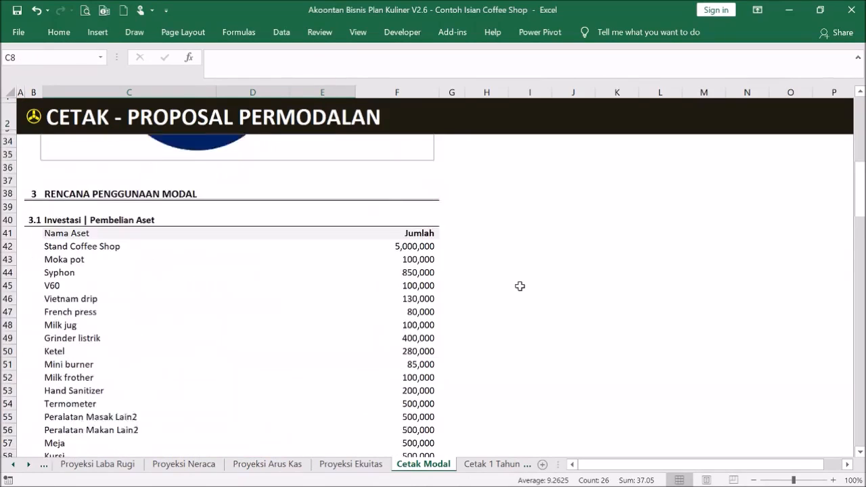
pyautogui.scroll(-4, 379, 273)
pyautogui.scroll(4, 379, 273)
pyautogui.scroll(3, 139, 277)
pyautogui.scroll(-3, 143, 279)
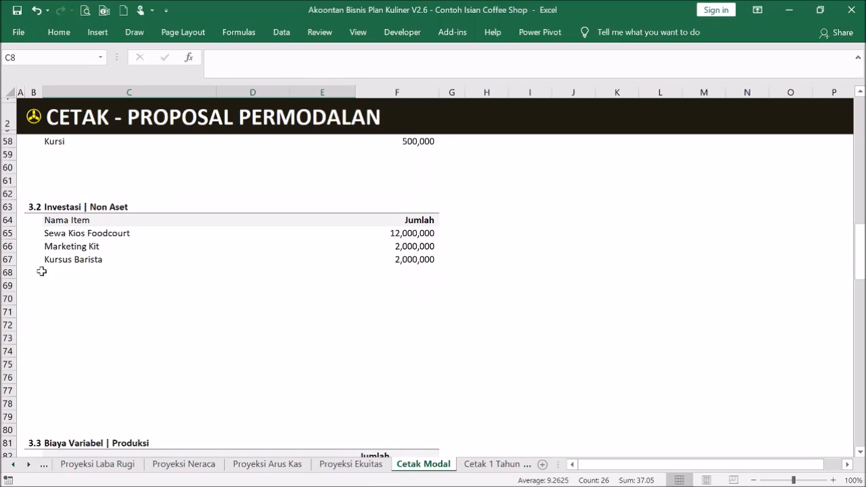
# Hide the empty rows 68 to 79 below the Investasi Non Aset items.
pyautogui.moveTo(8, 272); pyautogui.dragTo(43, 415)
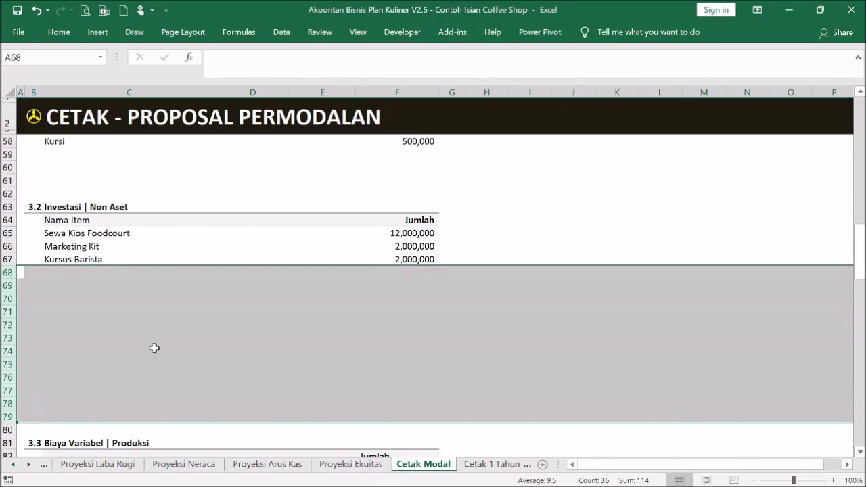
pyautogui.rightClick(155, 348)
pyautogui.click(194, 321)
pyautogui.click(203, 325)
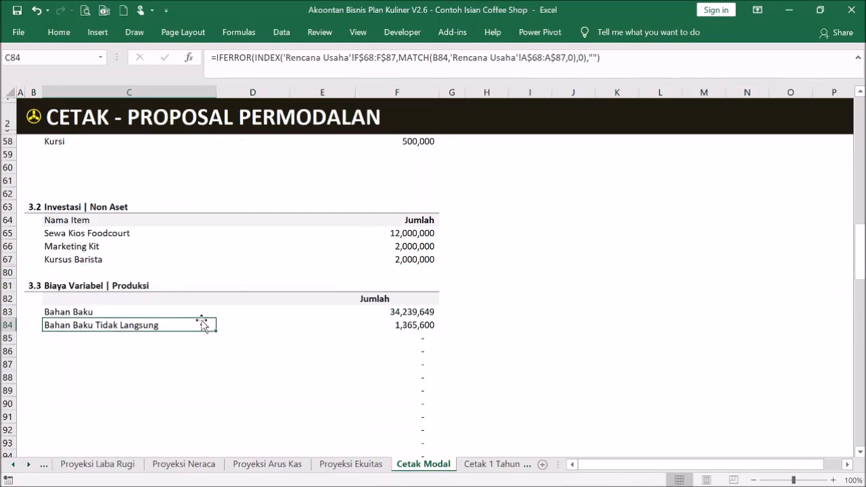
# Hide rows 85 to 95 below the Biaya Variabel Produksi items.
pyautogui.scroll(-2, 246, 322)
pyautogui.moveTo(16, 261); pyautogui.dragTo(64, 386)
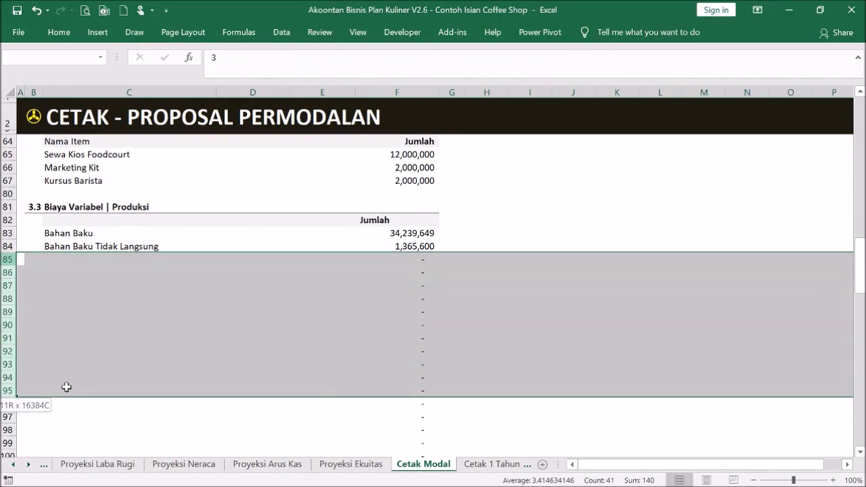
pyautogui.rightClick(153, 346)
pyautogui.click(180, 322)
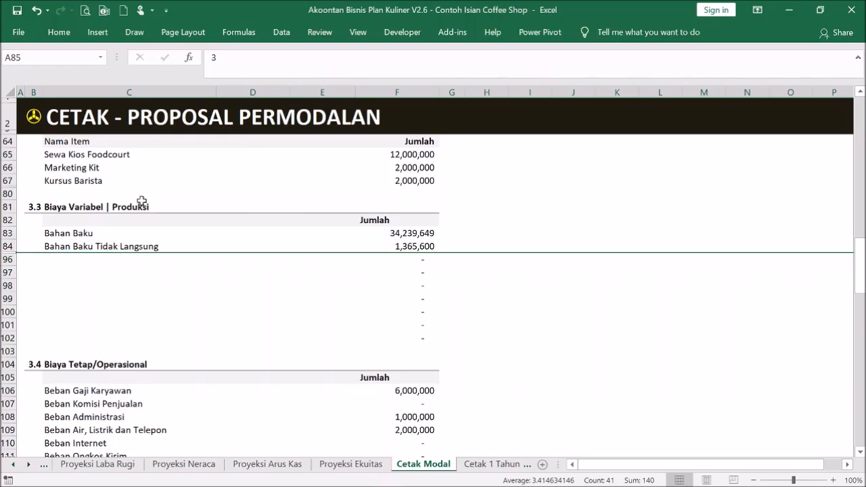
# Preview the Proposal Permodalan printout through page 2 and return to the worksheet.
pyautogui.click(85, 10)
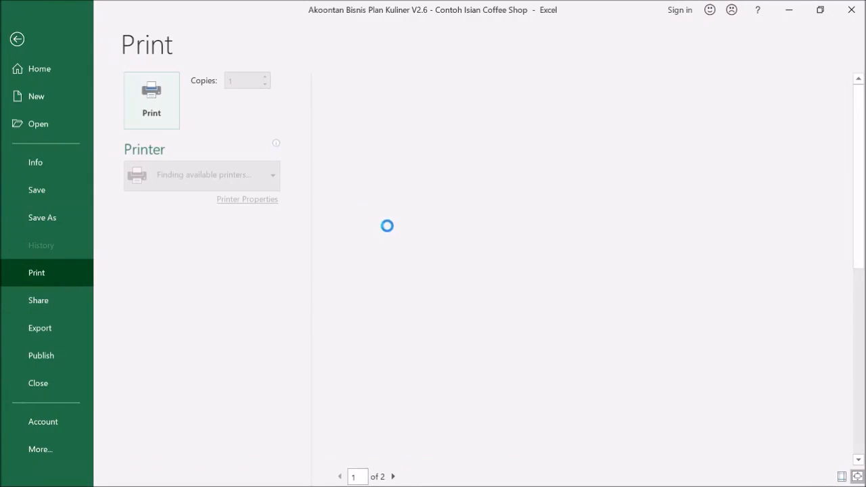
pyautogui.click(393, 476)
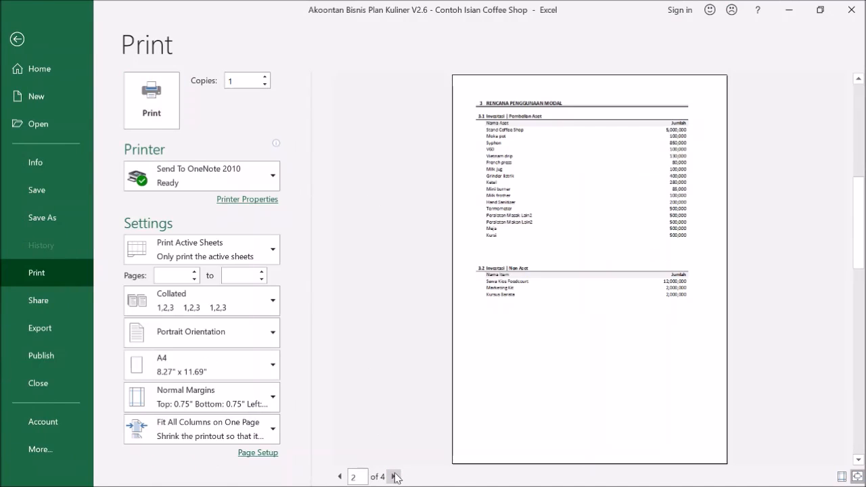
pyautogui.click(13, 40)
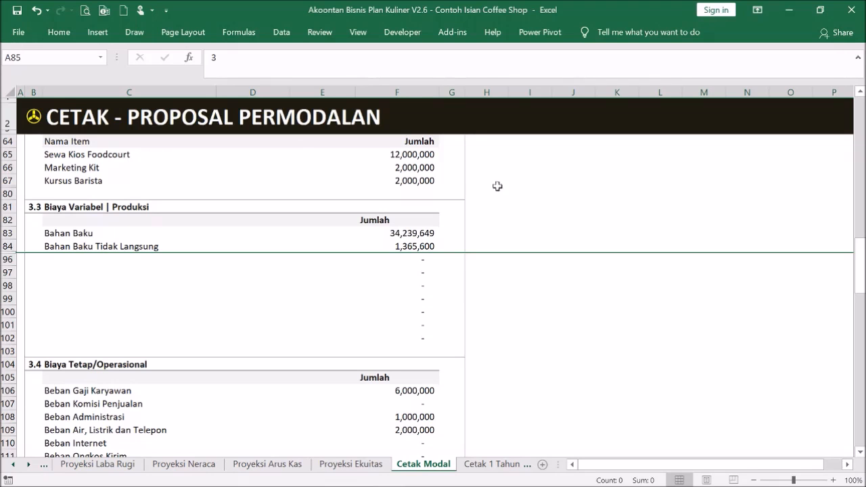
# Review the first-year projection print sheet's sales tables and Total Penjualan chart, including its print preview.
pyautogui.click(34, 120)
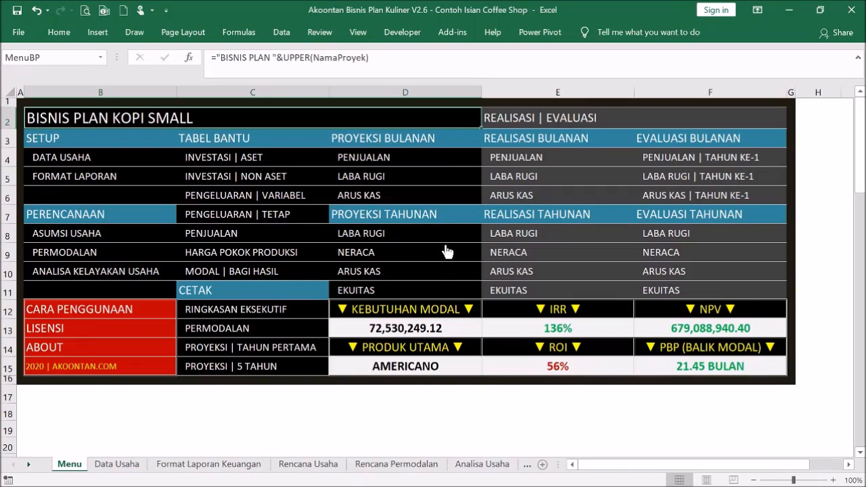
pyautogui.click(260, 361)
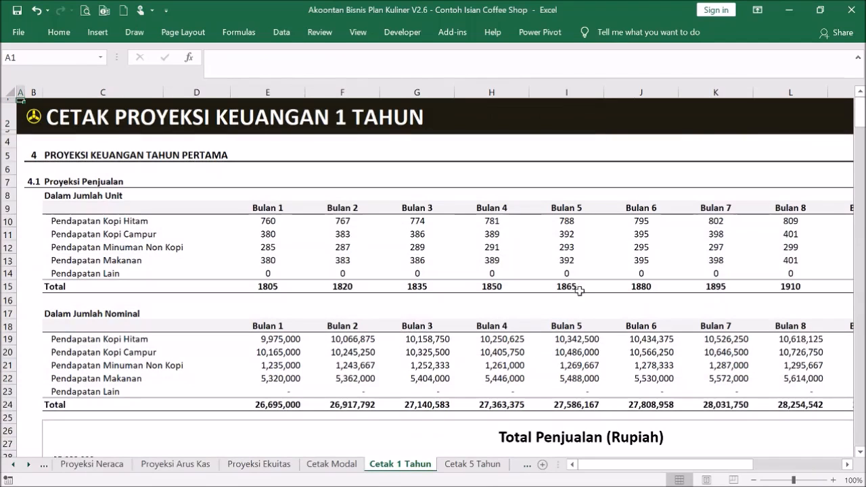
pyautogui.scroll(-4, 488, 298)
pyautogui.scroll(-7, 488, 298)
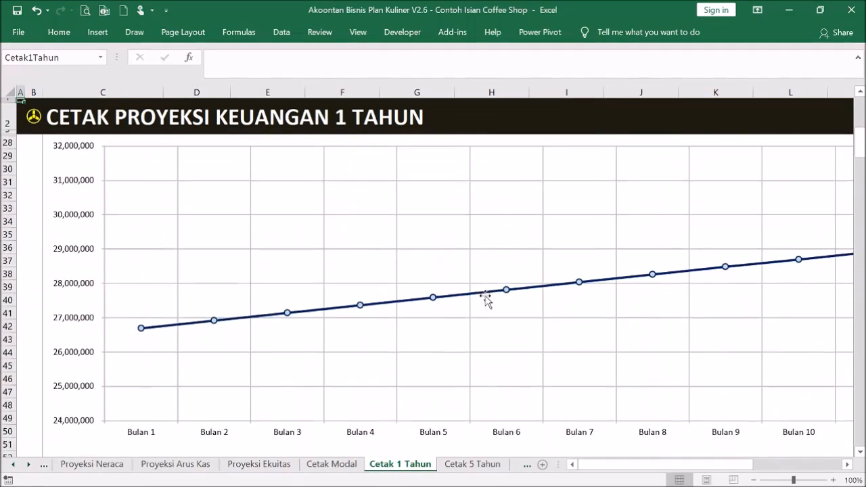
pyautogui.scroll(5, 363, 282)
pyautogui.scroll(5, 363, 282)
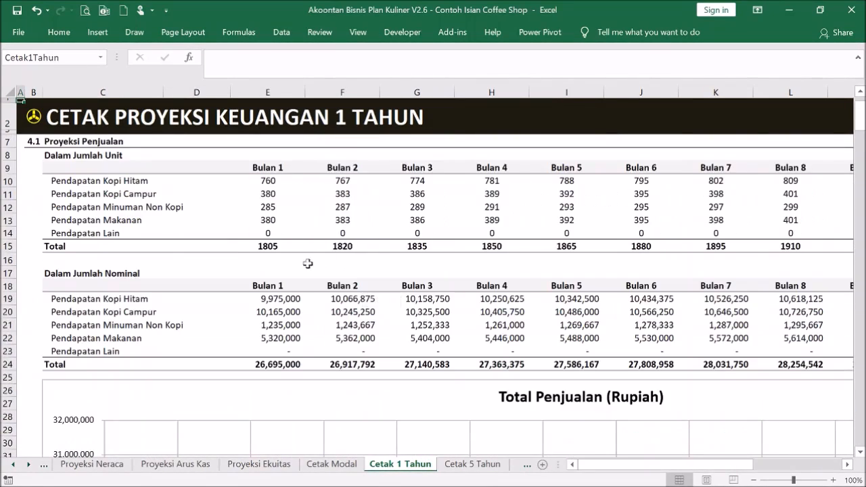
pyautogui.click(85, 10)
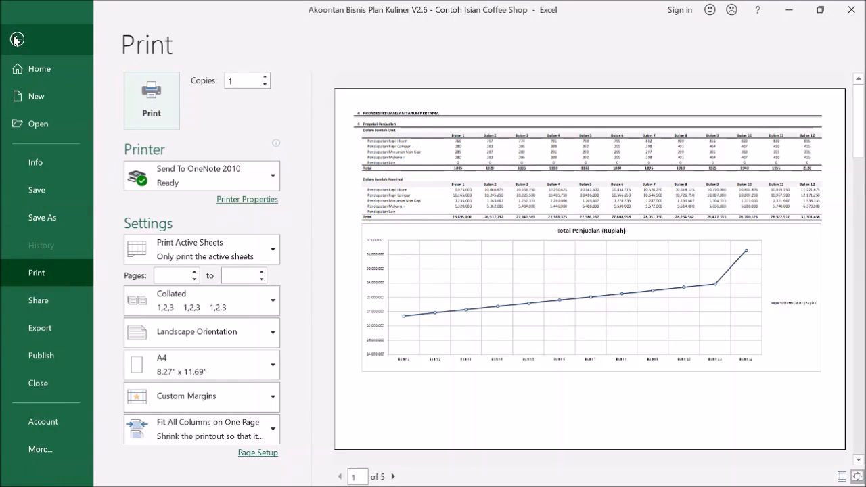
pyautogui.click(16, 39)
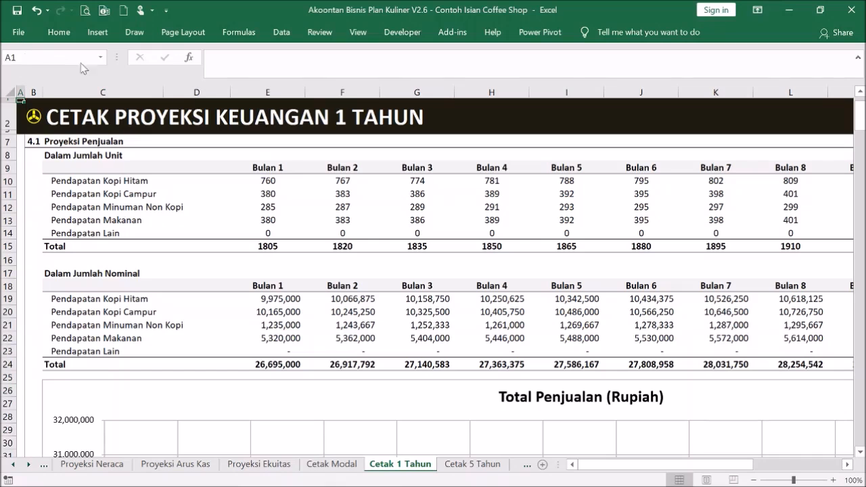
# Open the 5-year projection print sheet from the menu sheet and review its charts, Laba Rugi table and asset table.
pyautogui.click(38, 116)
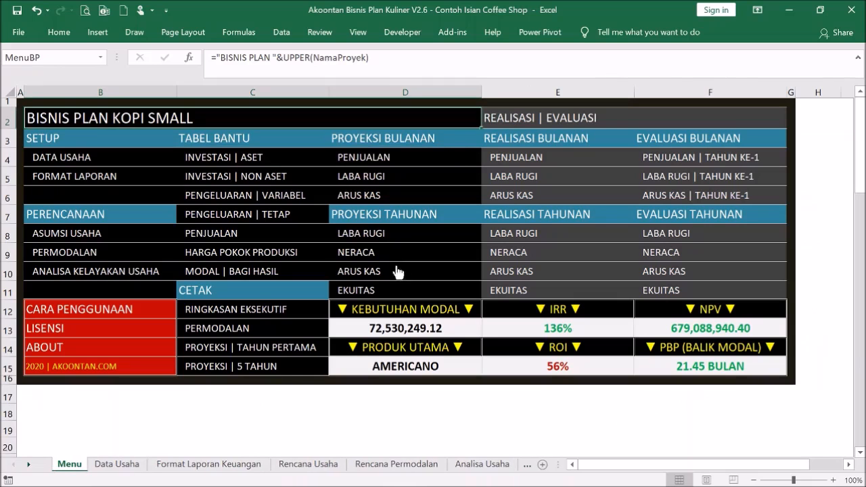
pyautogui.click(269, 377)
pyautogui.scroll(-6, 623, 304)
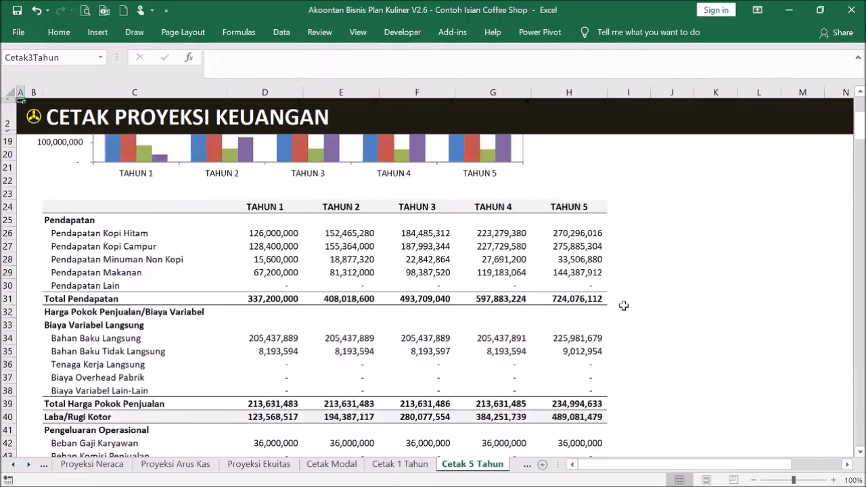
pyautogui.scroll(-18, 622, 305)
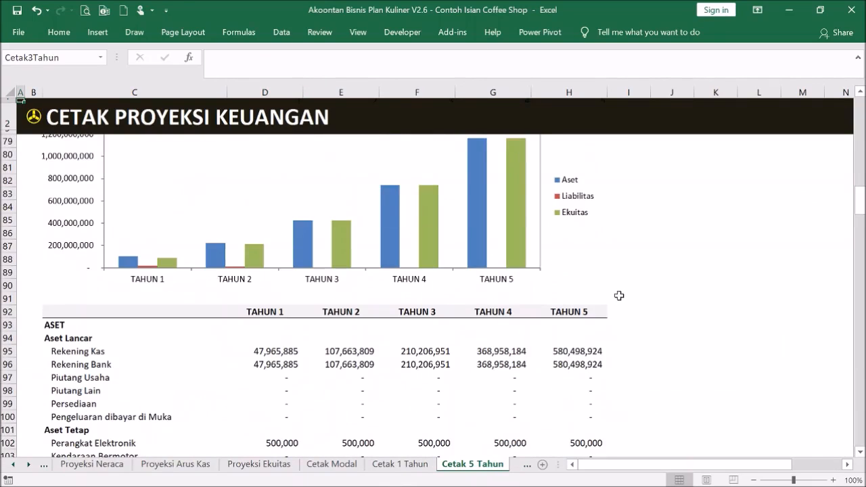
pyautogui.scroll(20, 558, 288)
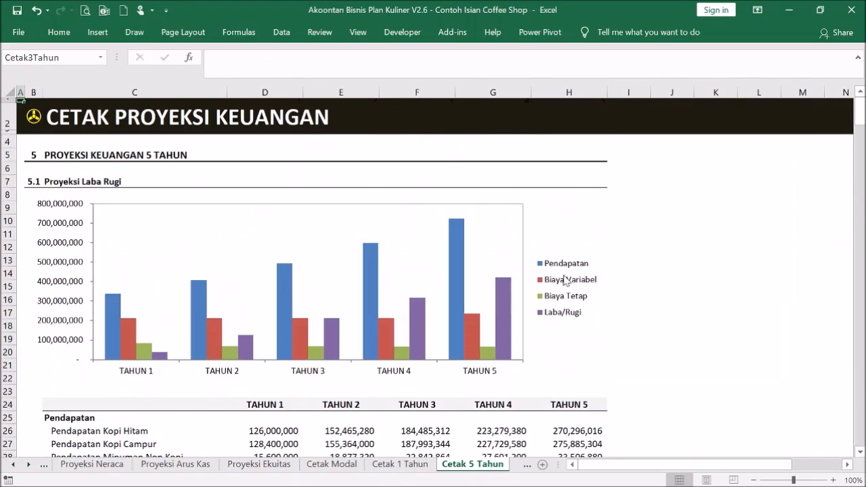
# Open the monthly realisation Penjualan sheet from the menu sheet and inspect its Jumlah Unit and Nilai Transaksi cells.
pyautogui.click(32, 119)
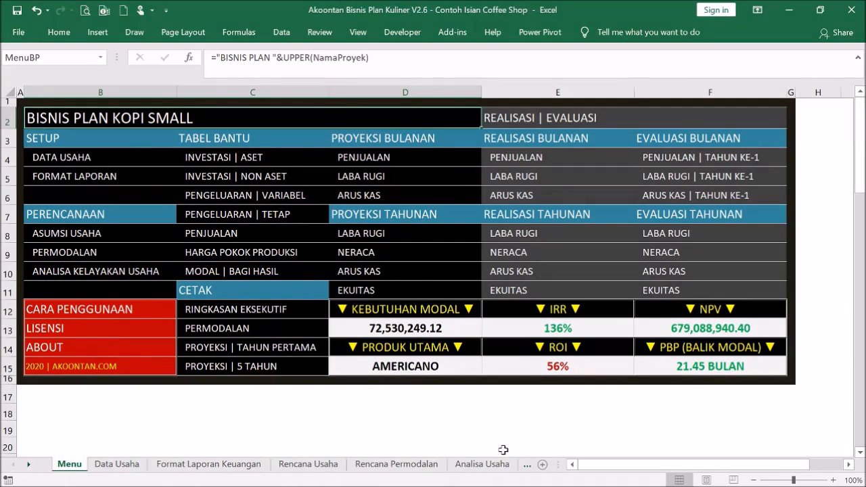
pyautogui.click(527, 162)
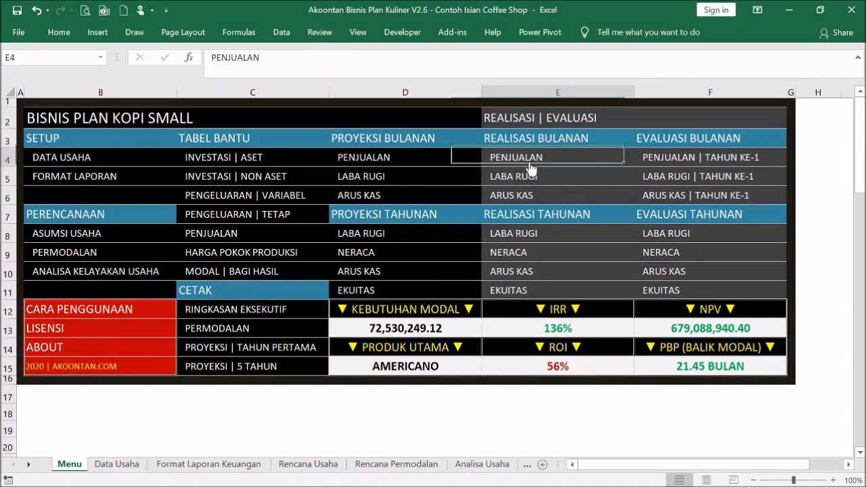
pyautogui.moveTo(203, 233); pyautogui.dragTo(487, 284)
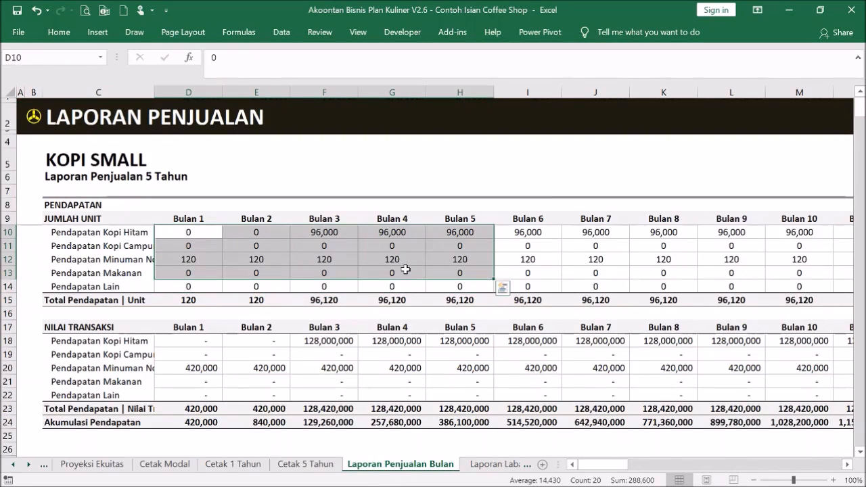
pyautogui.click(209, 242)
pyautogui.moveTo(204, 225); pyautogui.dragTo(511, 280)
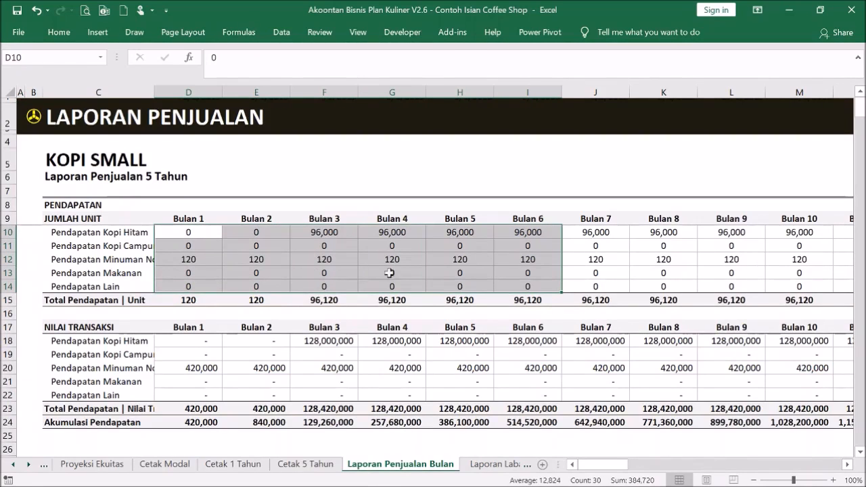
pyautogui.click(213, 259)
pyautogui.click(203, 342)
pyautogui.click(202, 366)
# Open the monthly realisation Laba Rugi sheet from the menu sheet and inspect its revenue, variable cost and operational expense cells.
pyautogui.click(34, 121)
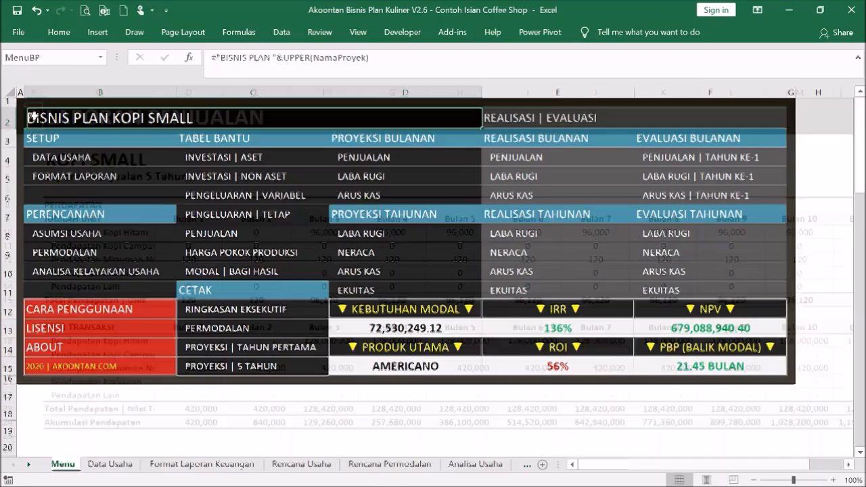
pyautogui.click(541, 181)
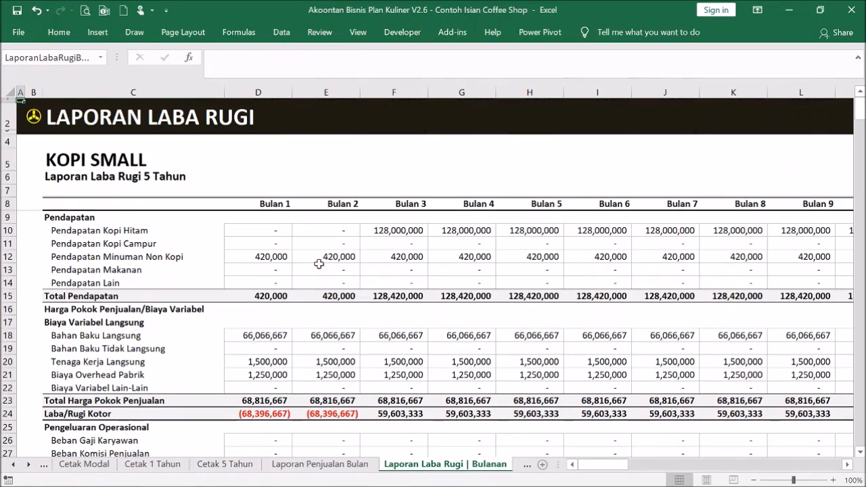
pyautogui.click(289, 253)
pyautogui.click(366, 246)
pyautogui.click(284, 359)
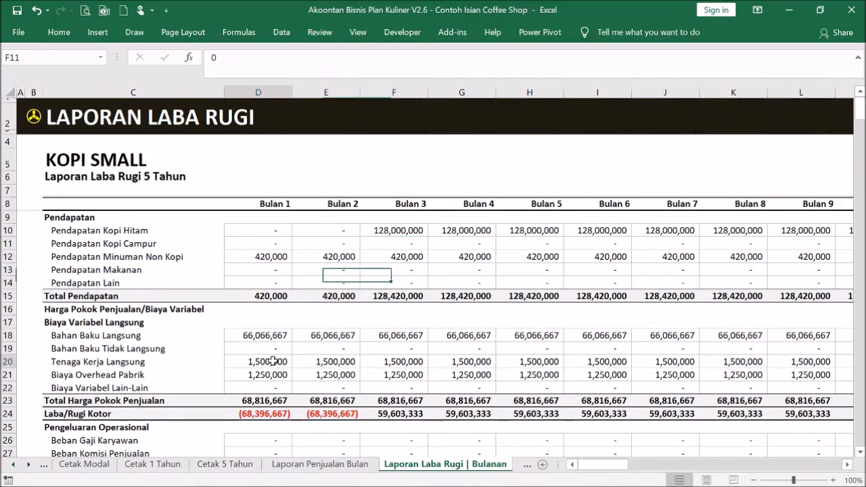
pyautogui.scroll(-3, 284, 359)
pyautogui.click(298, 344)
pyautogui.scroll(3, 332, 314)
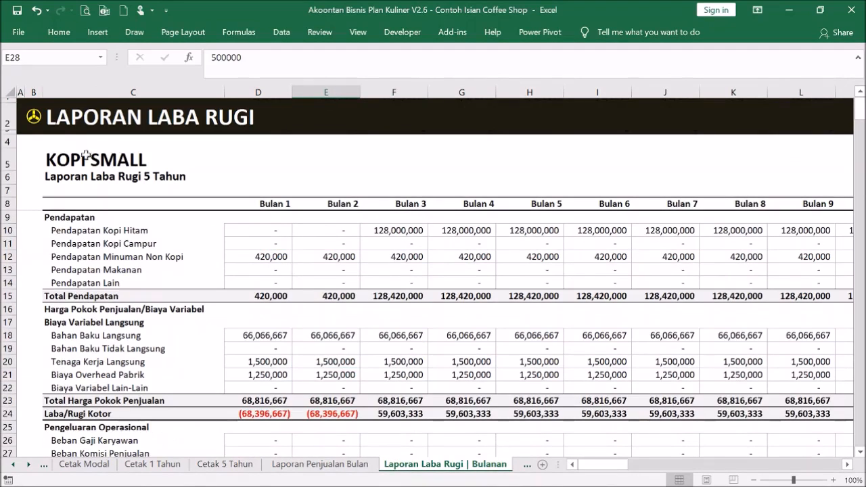
# View the yearly realisation Laba Rugi report and return to the menu sheet.
pyautogui.click(34, 121)
pyautogui.click(526, 232)
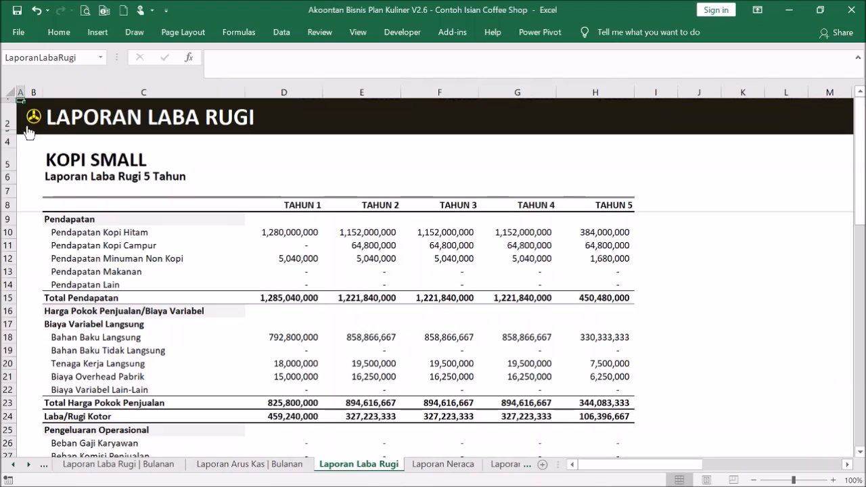
pyautogui.click(31, 119)
pyautogui.click(30, 119)
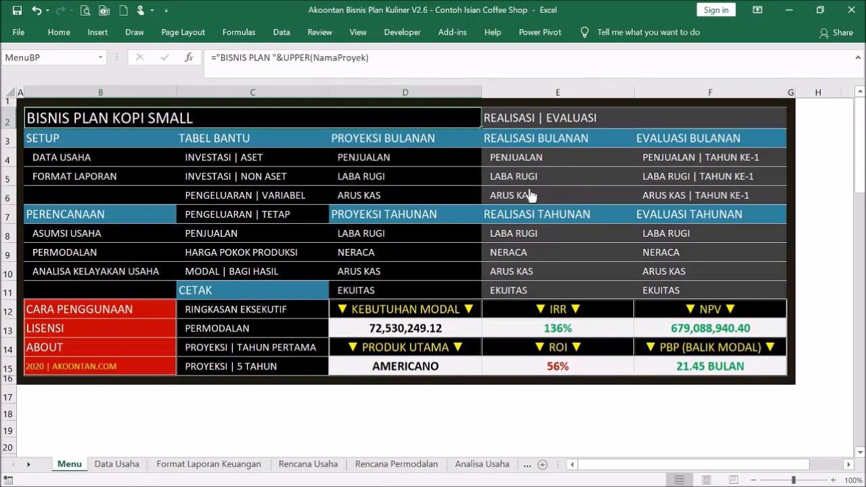
# Open the yearly realisation Neraca report and inspect its asset and liability entries across the five years.
pyautogui.click(521, 263)
pyautogui.moveTo(320, 274); pyautogui.dragTo(301, 253)
pyautogui.click(350, 260)
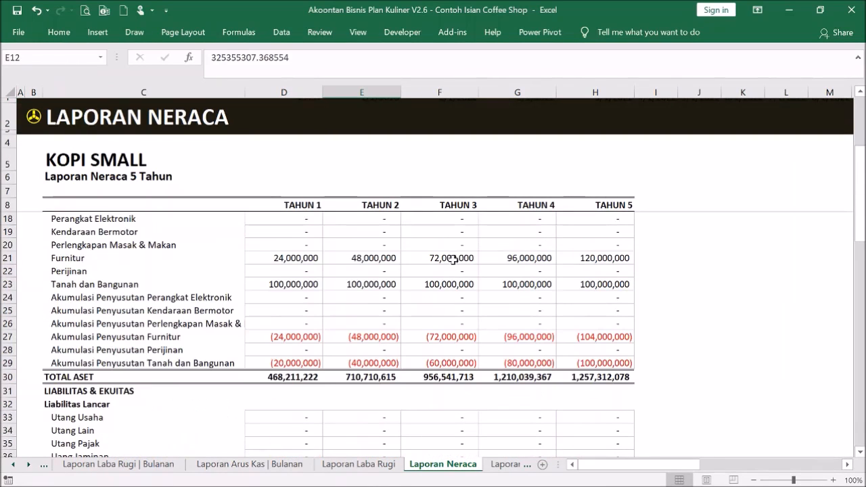
pyautogui.scroll(3, 456, 259)
# View the first-year Evaluasi Penjualan sheet and return to the menu sheet.
pyautogui.click(41, 124)
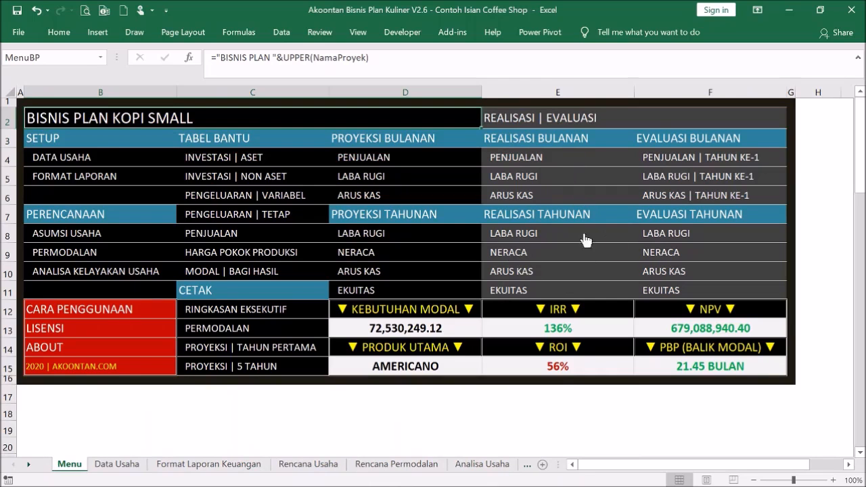
pyautogui.click(714, 159)
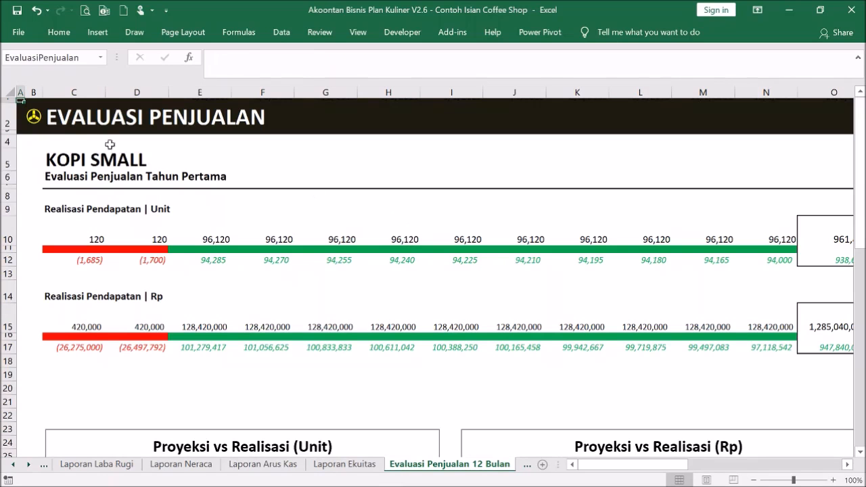
pyautogui.click(33, 117)
# Open the first-year Evaluasi Laba Rugi sheet and review its realisation figures and Proyeksi vs Realisasi charts.
pyautogui.click(650, 175)
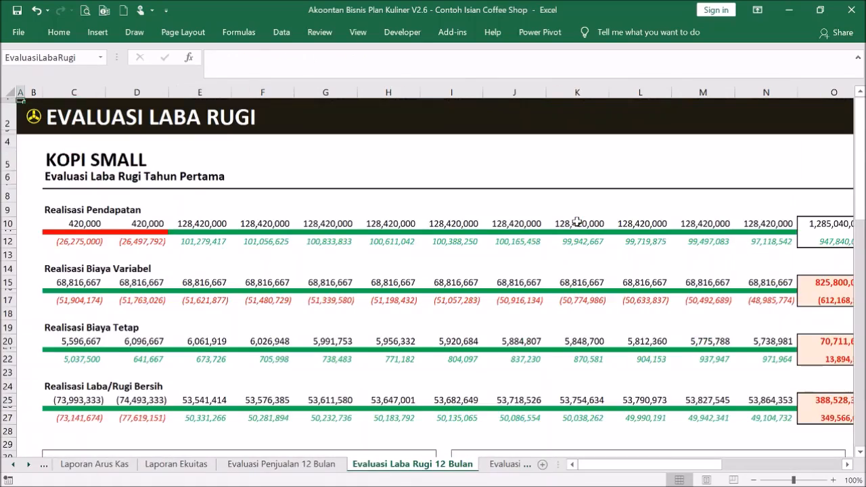
pyautogui.scroll(-11, 579, 220)
pyautogui.scroll(-5, 574, 212)
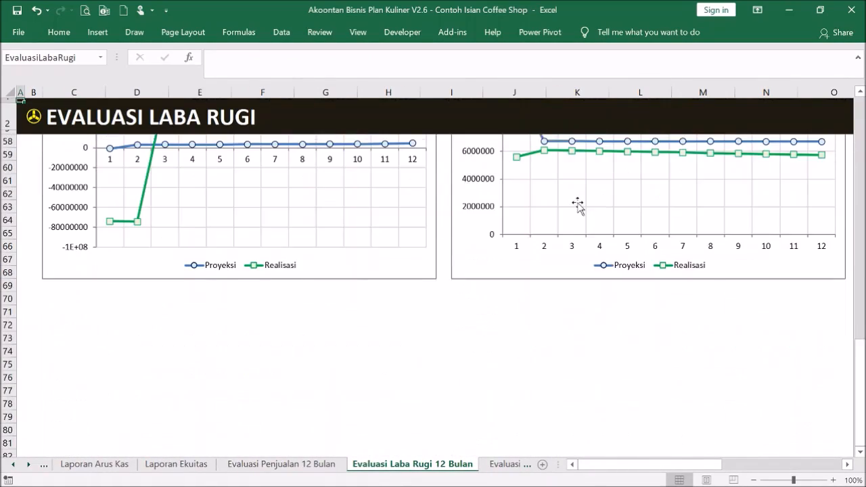
pyautogui.scroll(19, 577, 207)
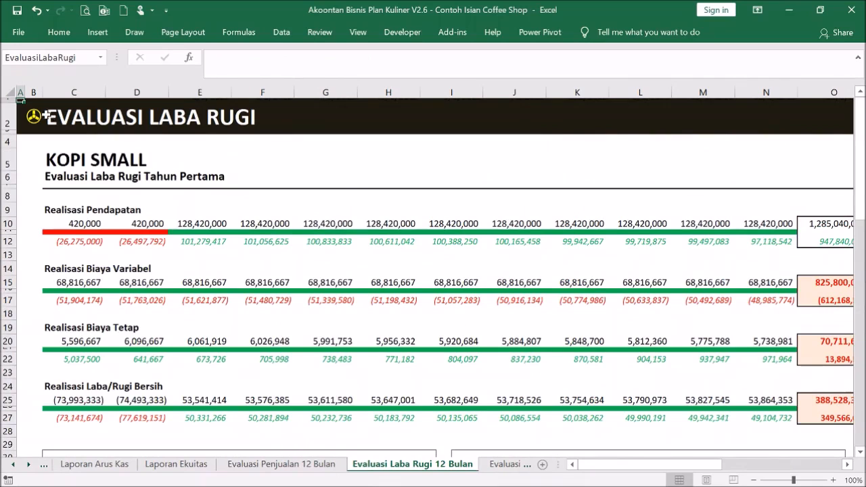
pyautogui.scroll(-7, 358, 181)
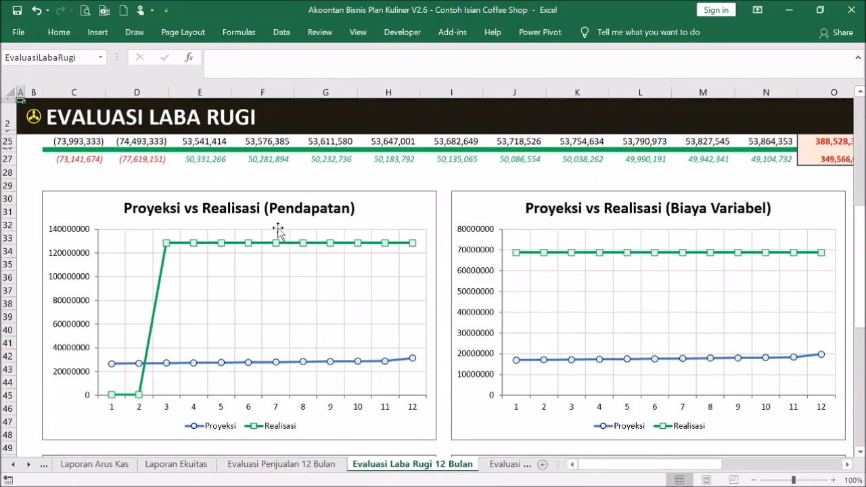
pyautogui.scroll(7, 300, 193)
pyautogui.click(35, 122)
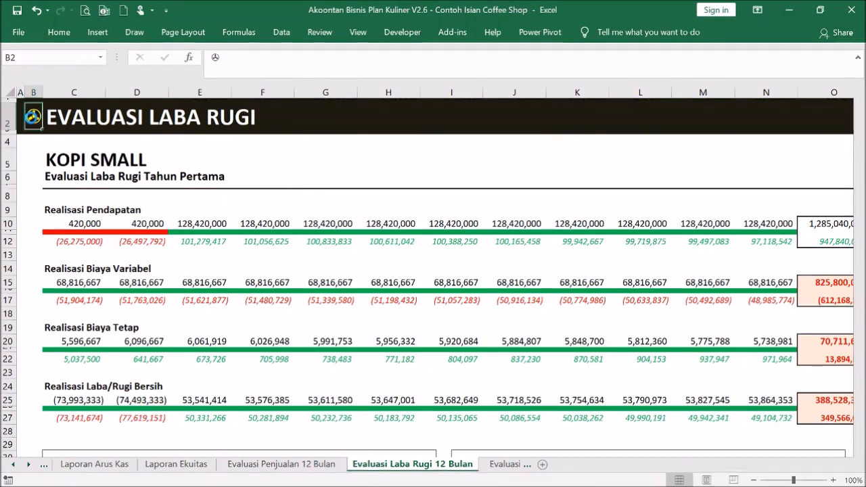
# Open the yearly Evaluasi Laba Rugi report, review its Realisasi and Proyeksi columns, and return to the menu sheet.
pyautogui.click(685, 239)
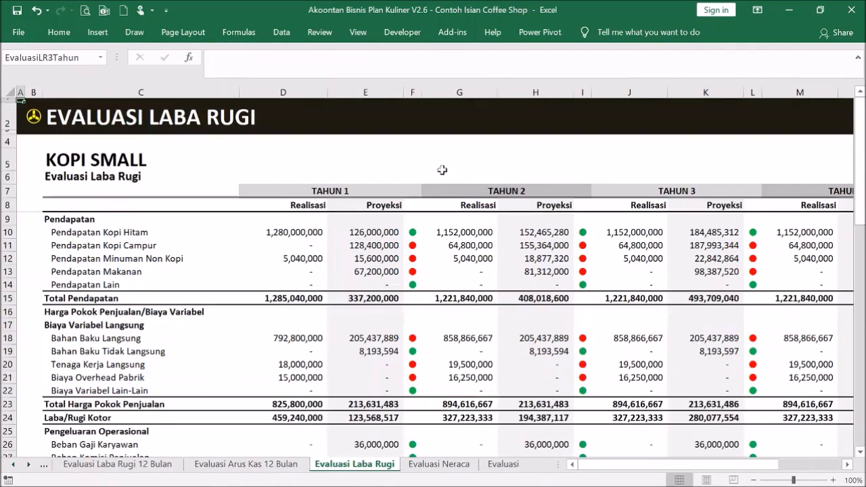
pyautogui.scroll(-8, 511, 252)
pyautogui.scroll(8, 511, 252)
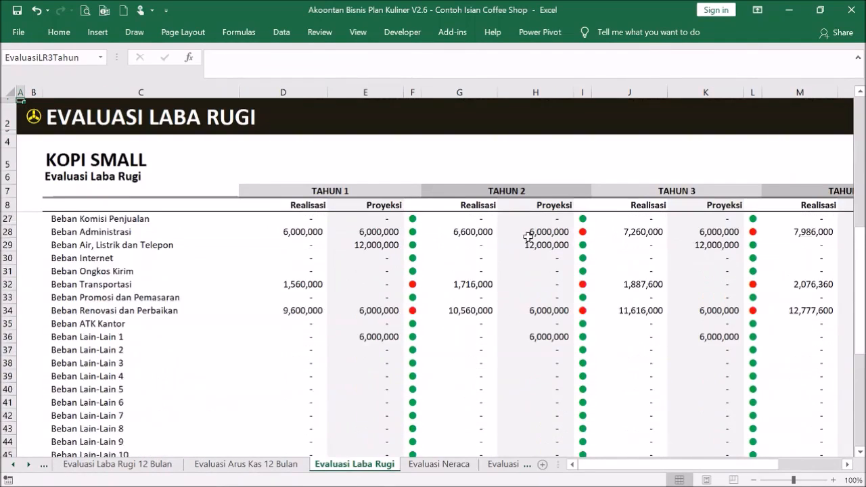
pyautogui.click(34, 118)
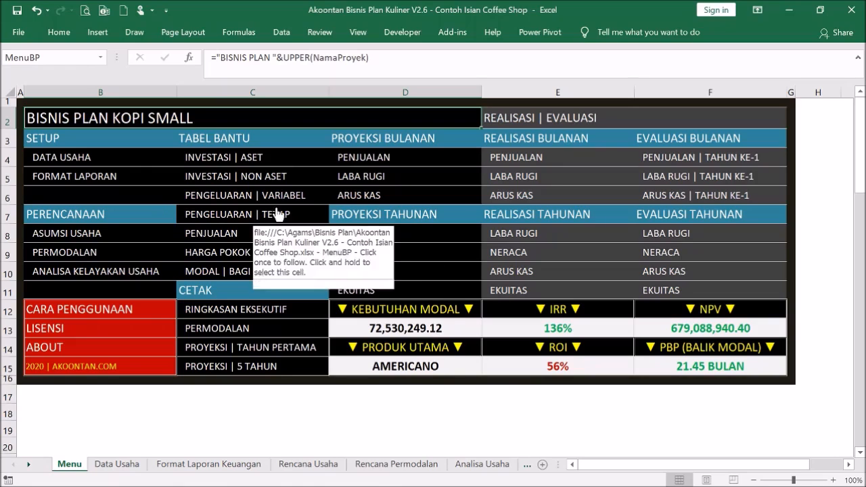
# Open the Asumsi Usaha planning sheet, inspect the investment asset names and their Harga Satuan unit prices, and return to the menu sheet.
pyautogui.click(78, 234)
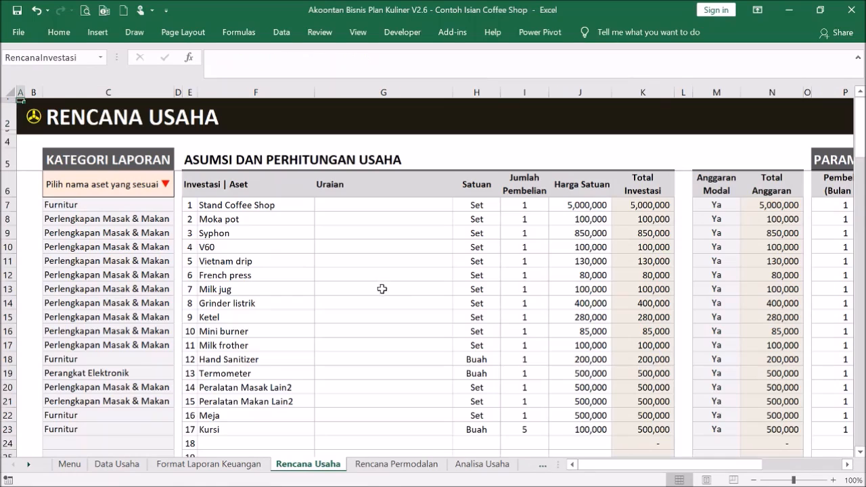
pyautogui.click(586, 318)
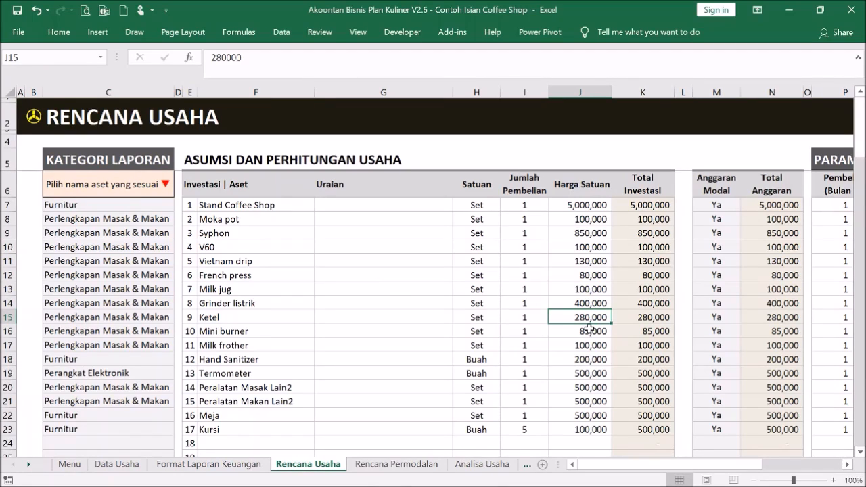
pyautogui.click(580, 220)
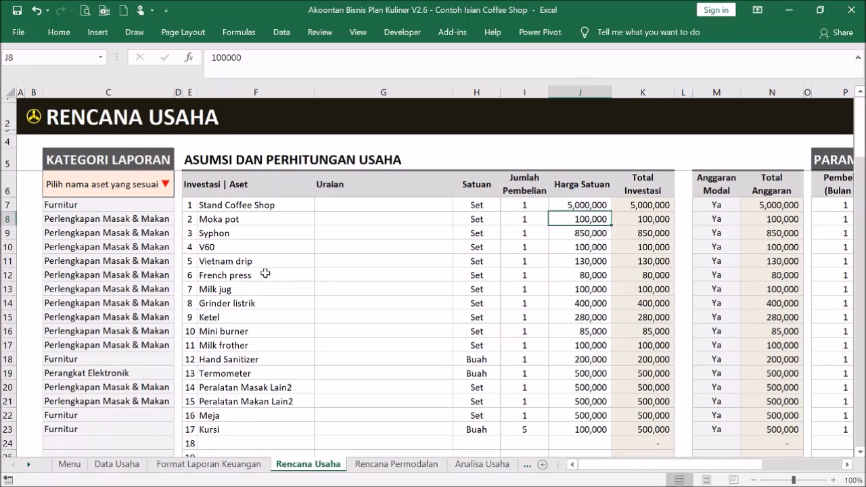
pyautogui.click(579, 306)
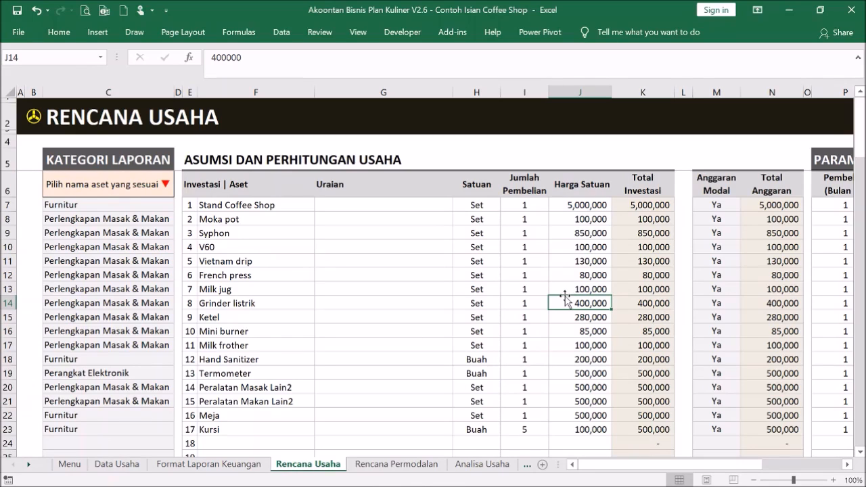
pyautogui.click(587, 264)
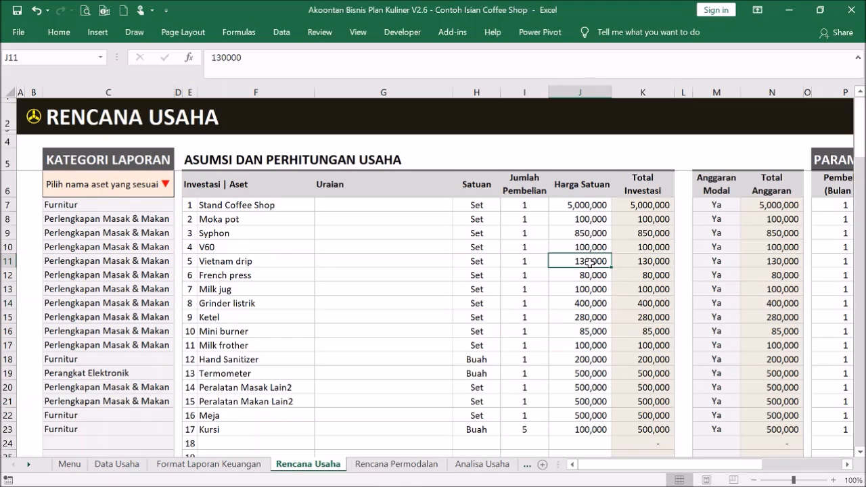
pyautogui.click(310, 278)
pyautogui.click(598, 271)
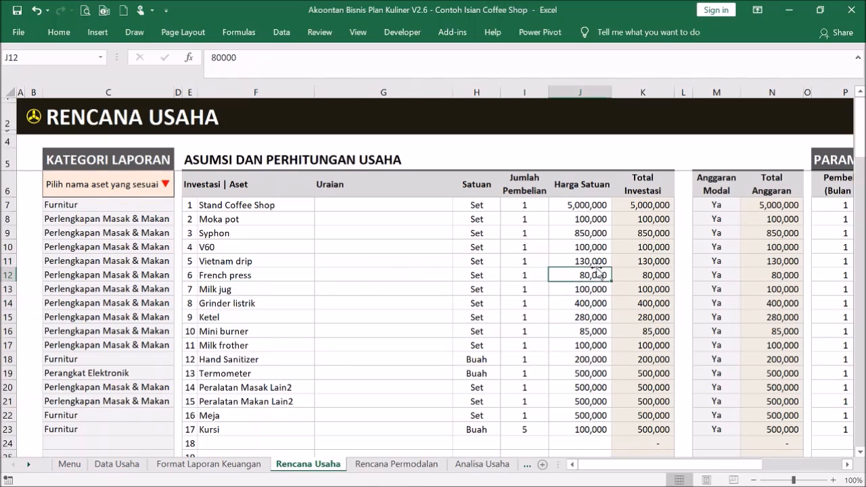
pyautogui.click(298, 246)
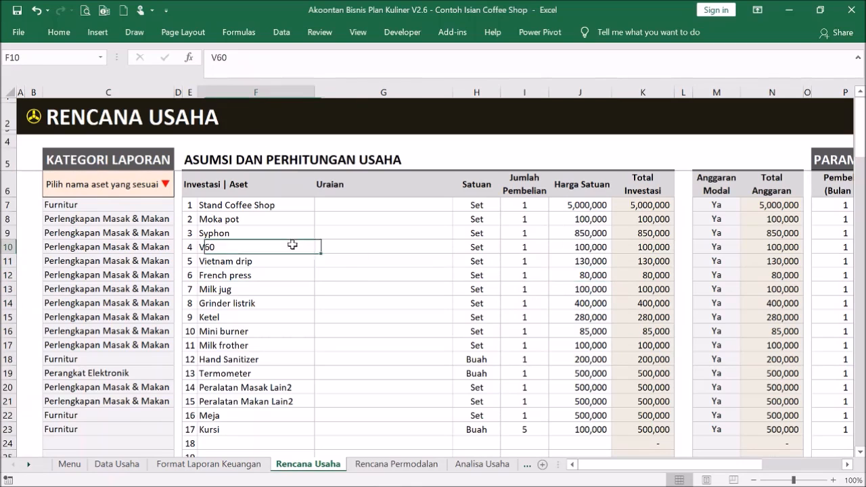
pyautogui.click(595, 284)
pyautogui.click(33, 119)
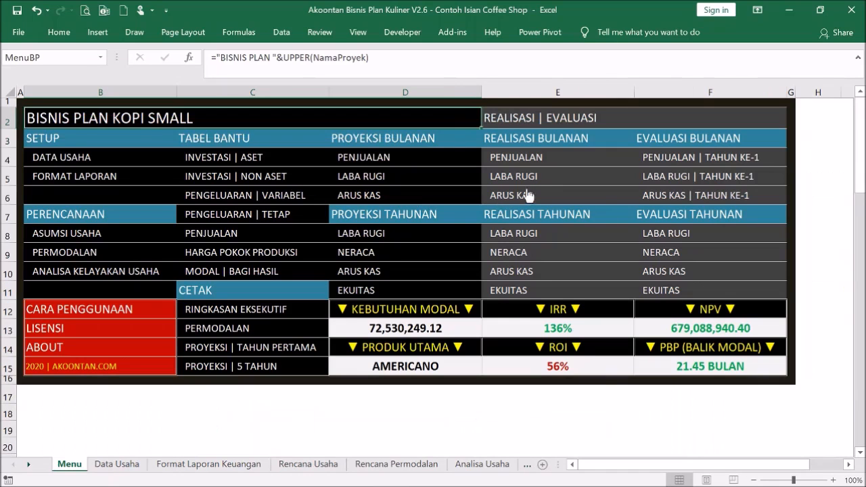